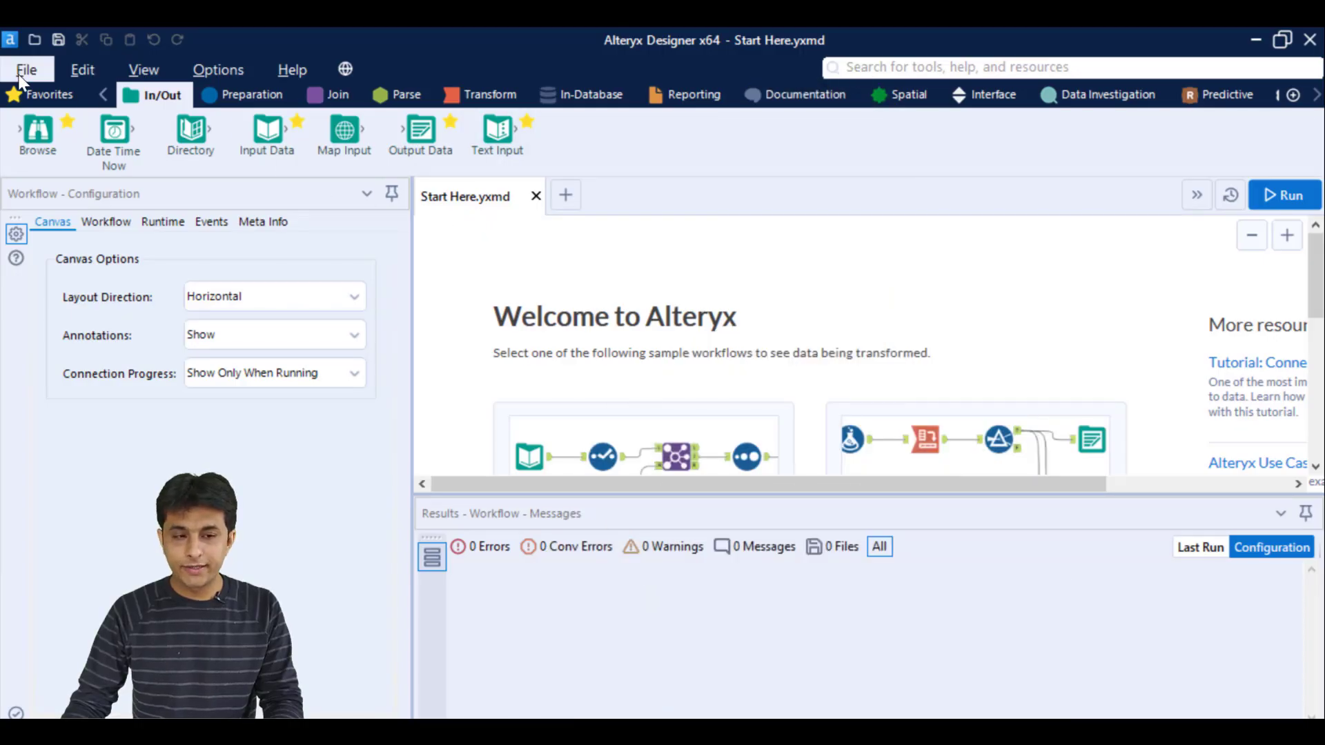
# - Create new blank workflows from File > New Workflow, the + tab and Ctrl+N
pyautogui.click(25, 70)
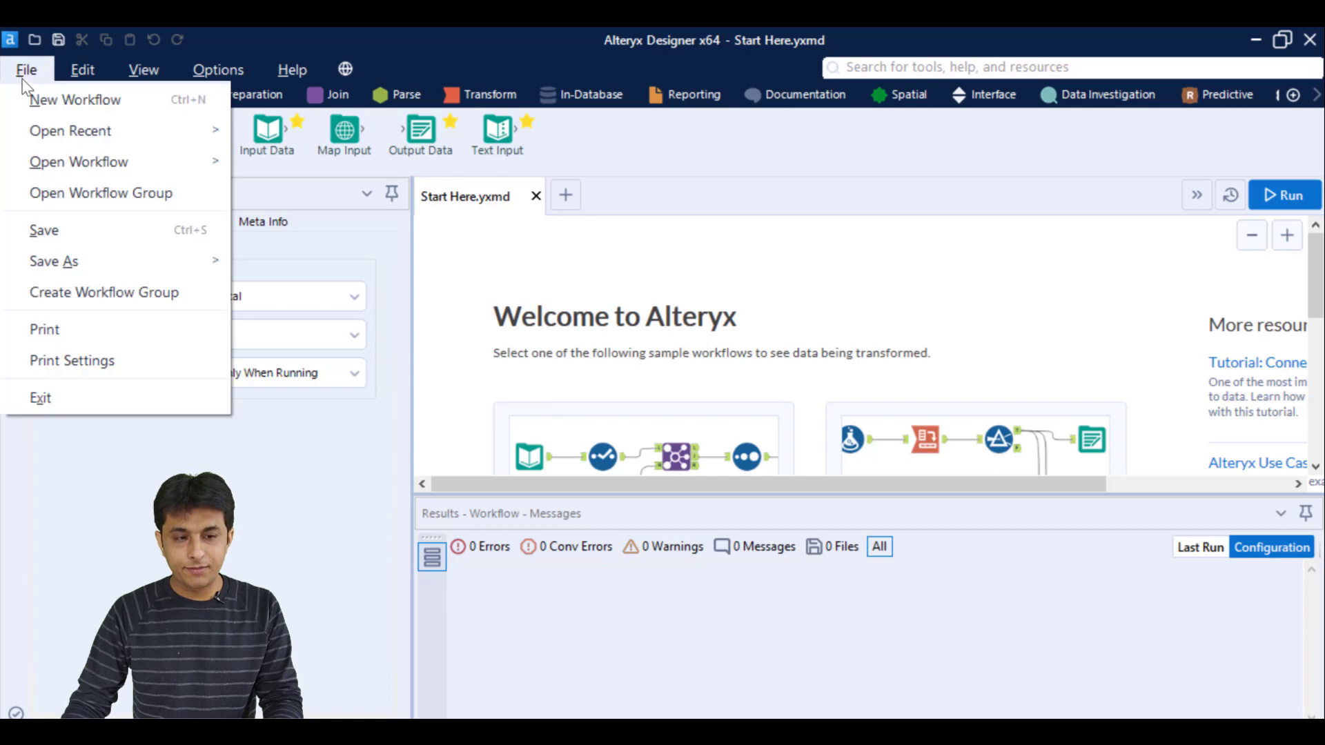
pyautogui.click(69, 104)
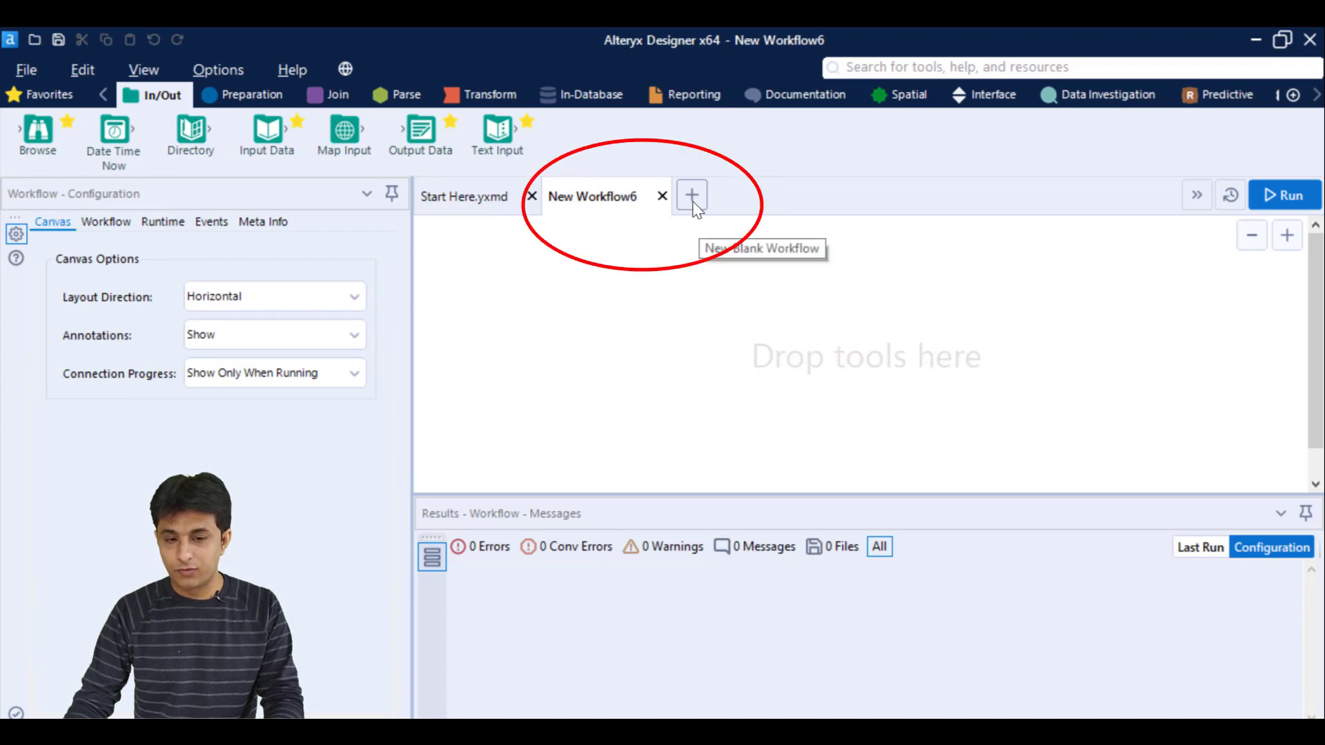
pyautogui.click(694, 204)
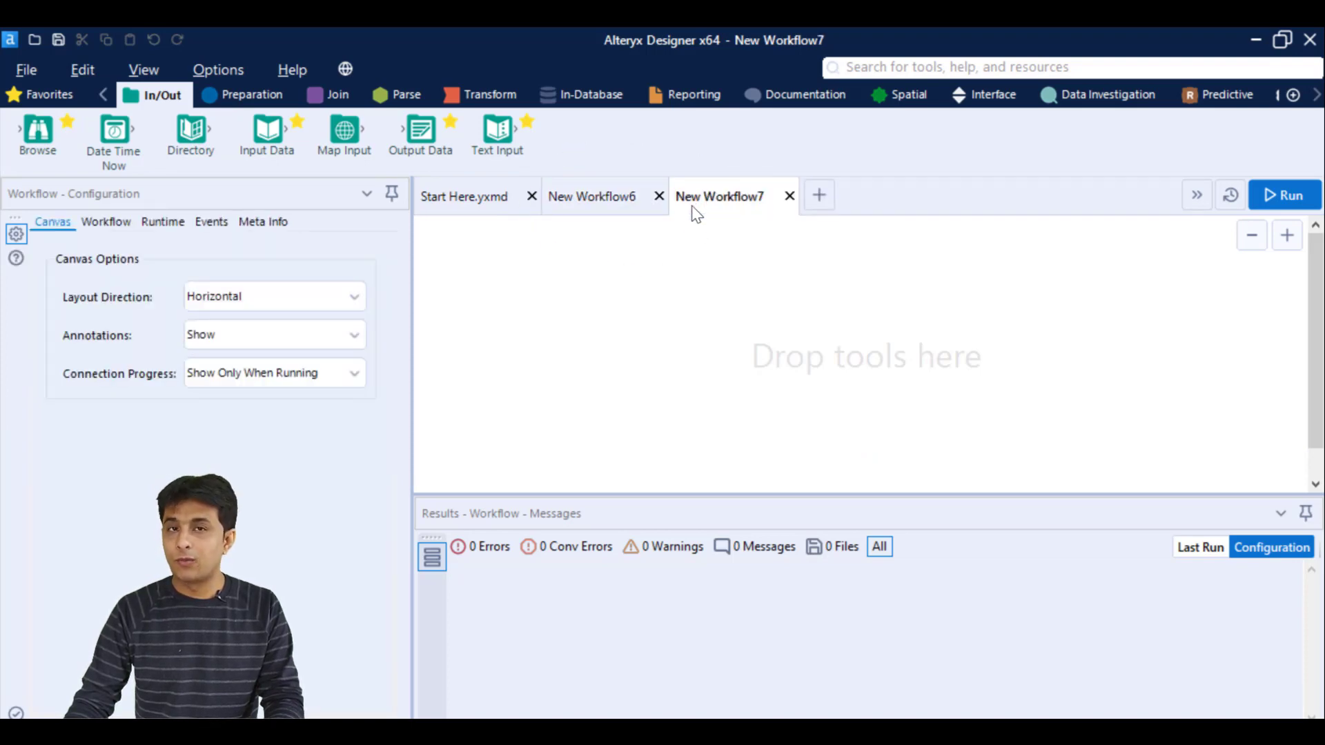
pyautogui.hotkey('ctrl', 'n')
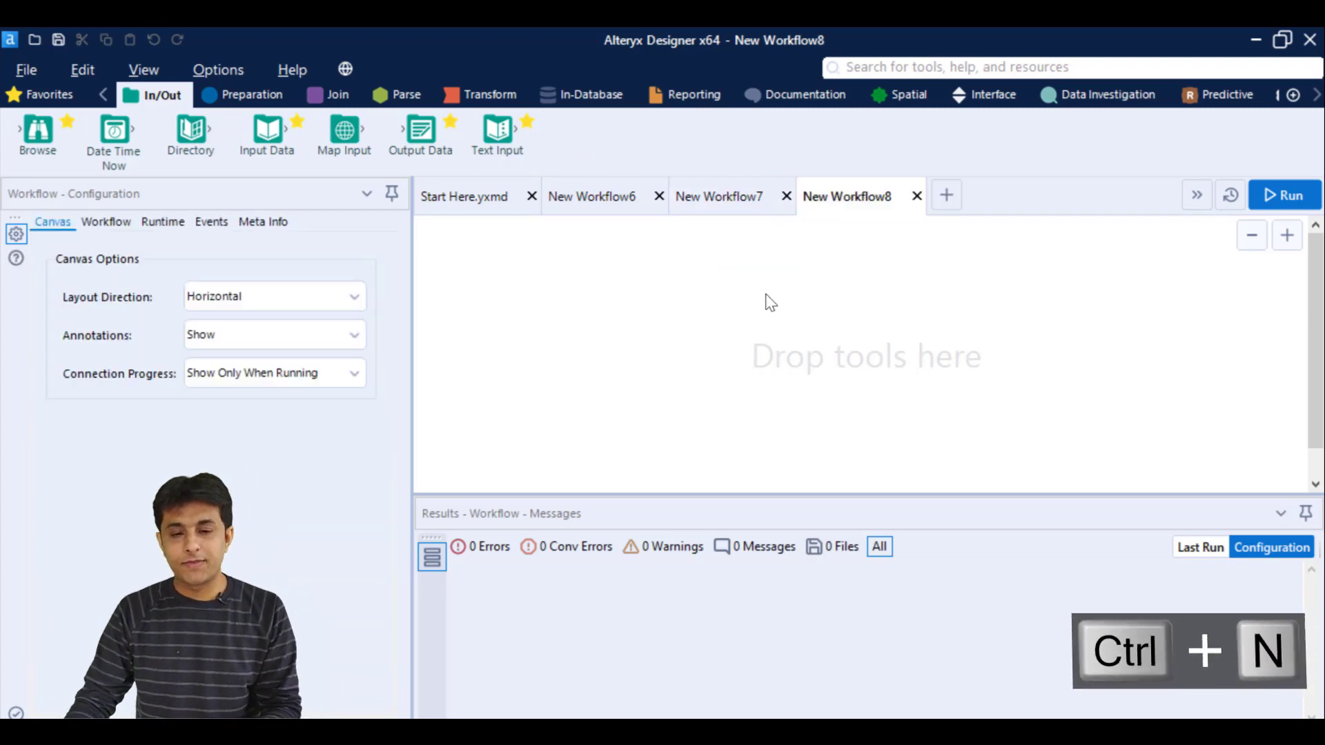
# - Return to New Workflow6 and close the extra New Workflow7 and New Workflow8 tabs
pyautogui.click(623, 216)
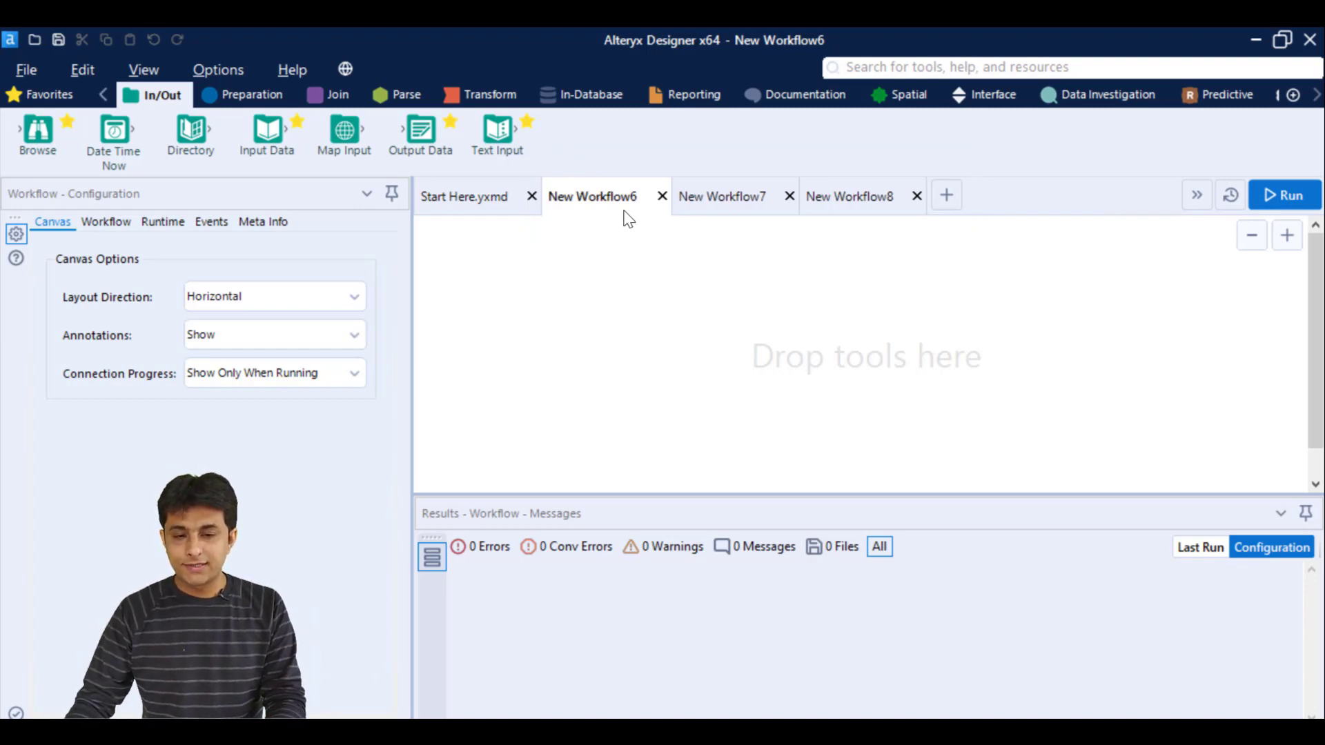
pyautogui.click(789, 196)
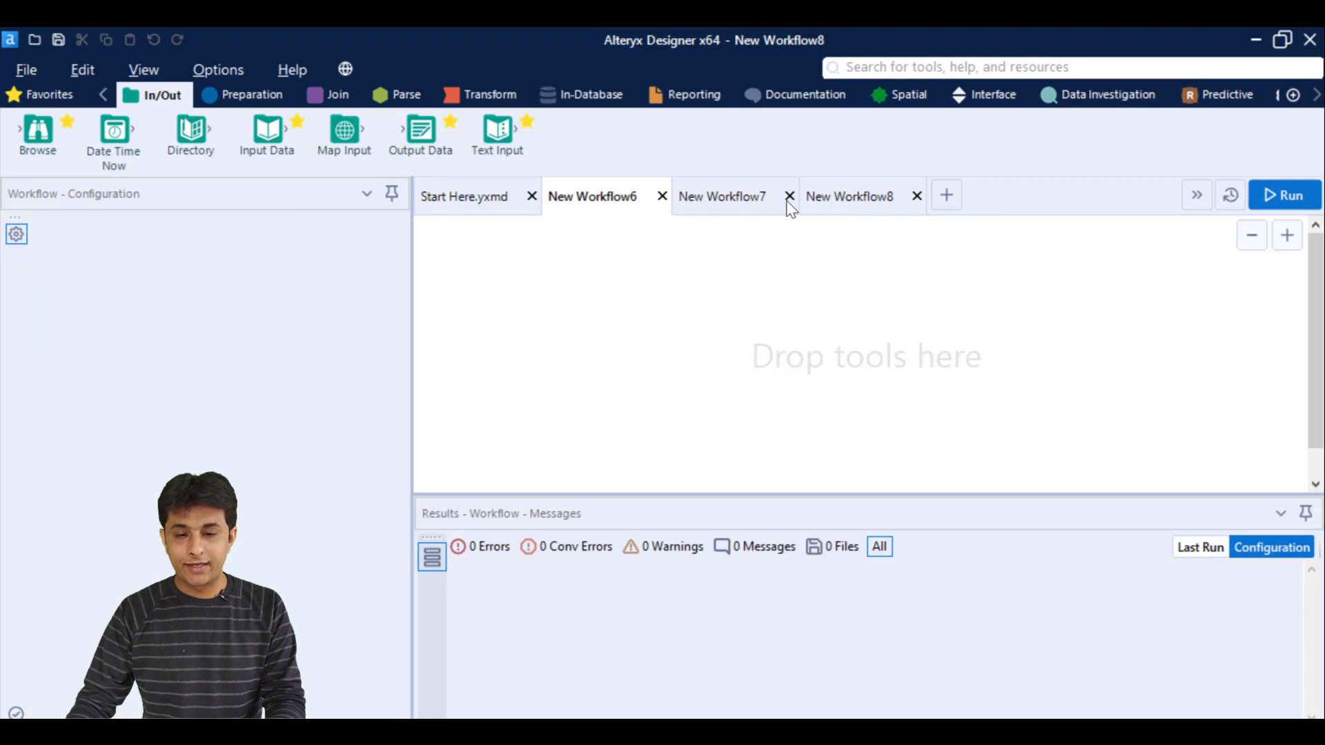
pyautogui.click(789, 197)
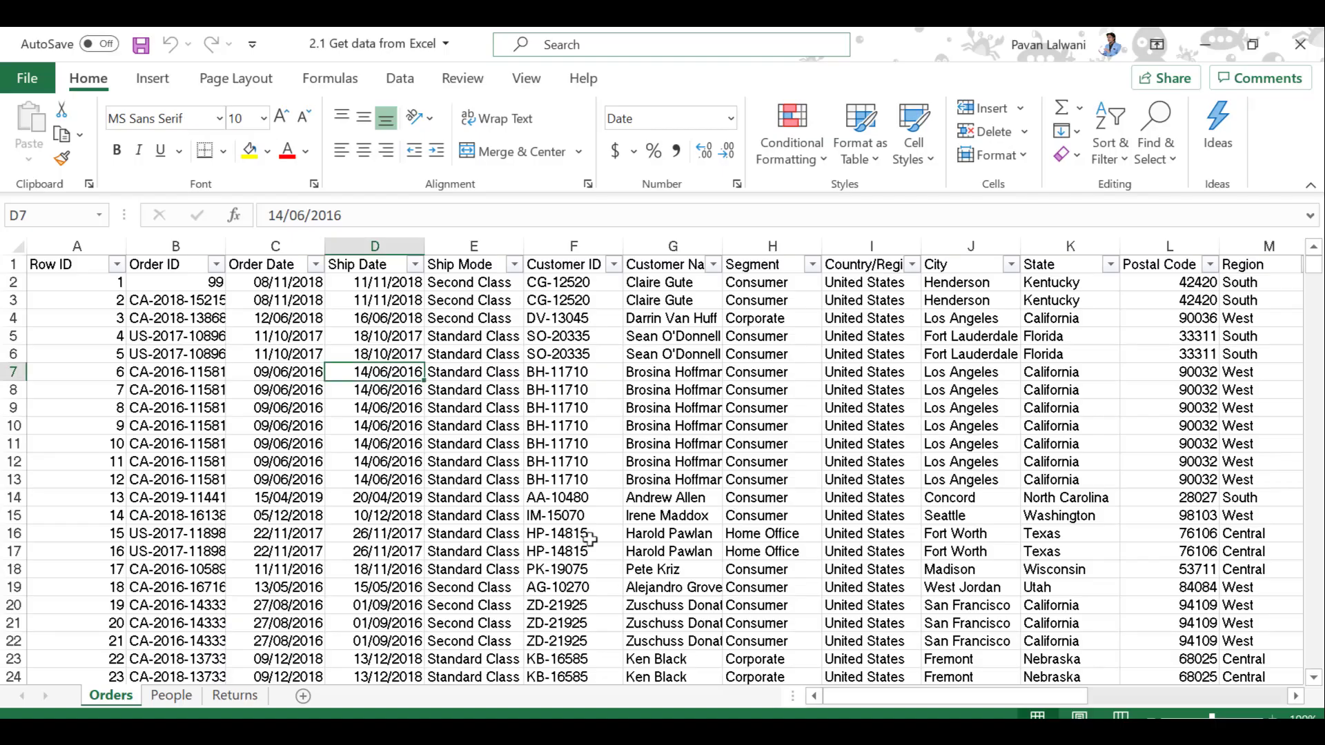
pyautogui.click(496, 423)
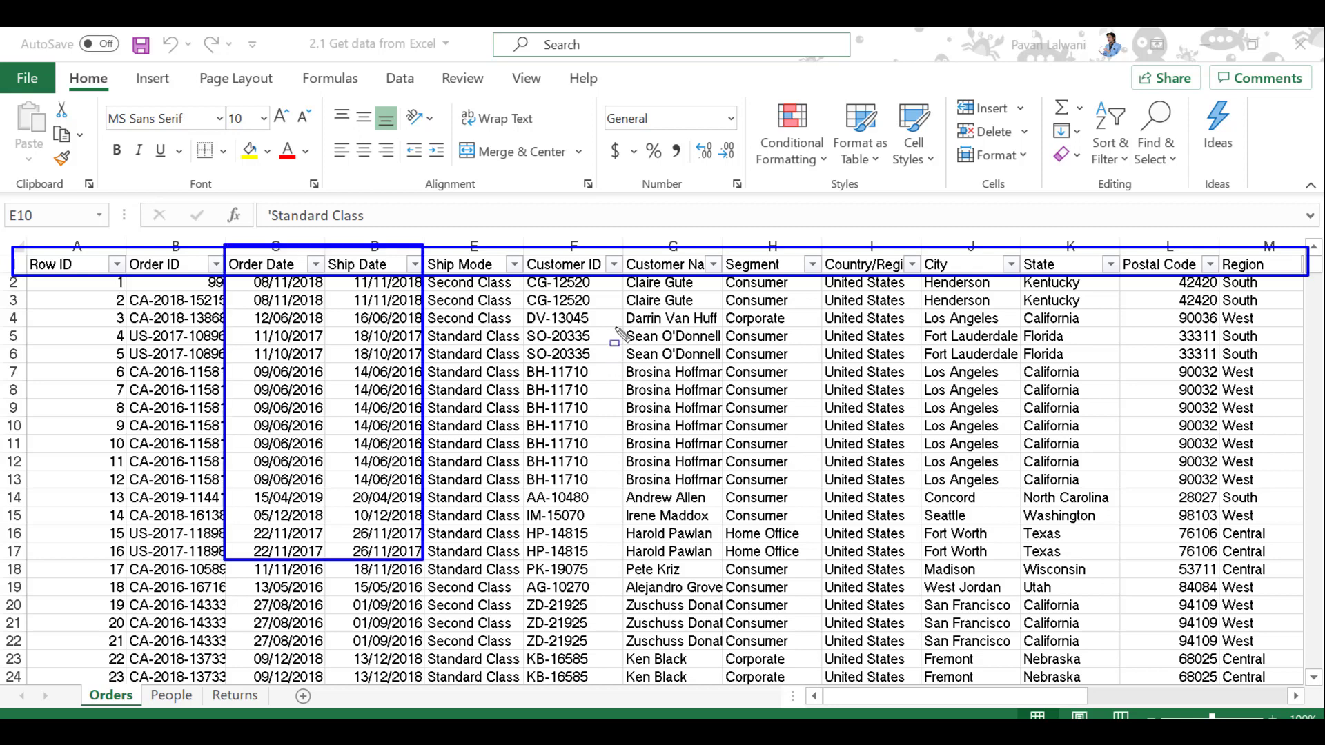
pyautogui.moveTo(612, 243); pyautogui.dragTo(819, 632)
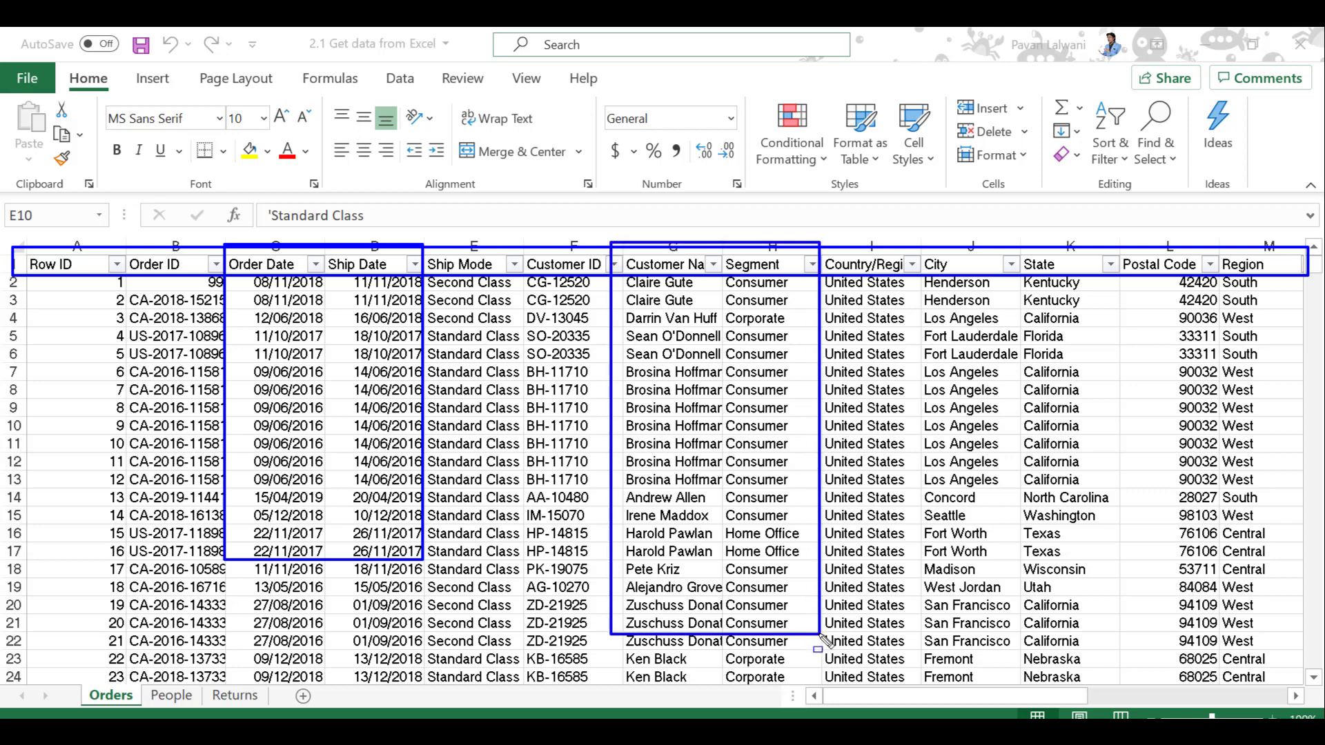
pyautogui.moveTo(904, 241); pyautogui.dragTo(1204, 606)
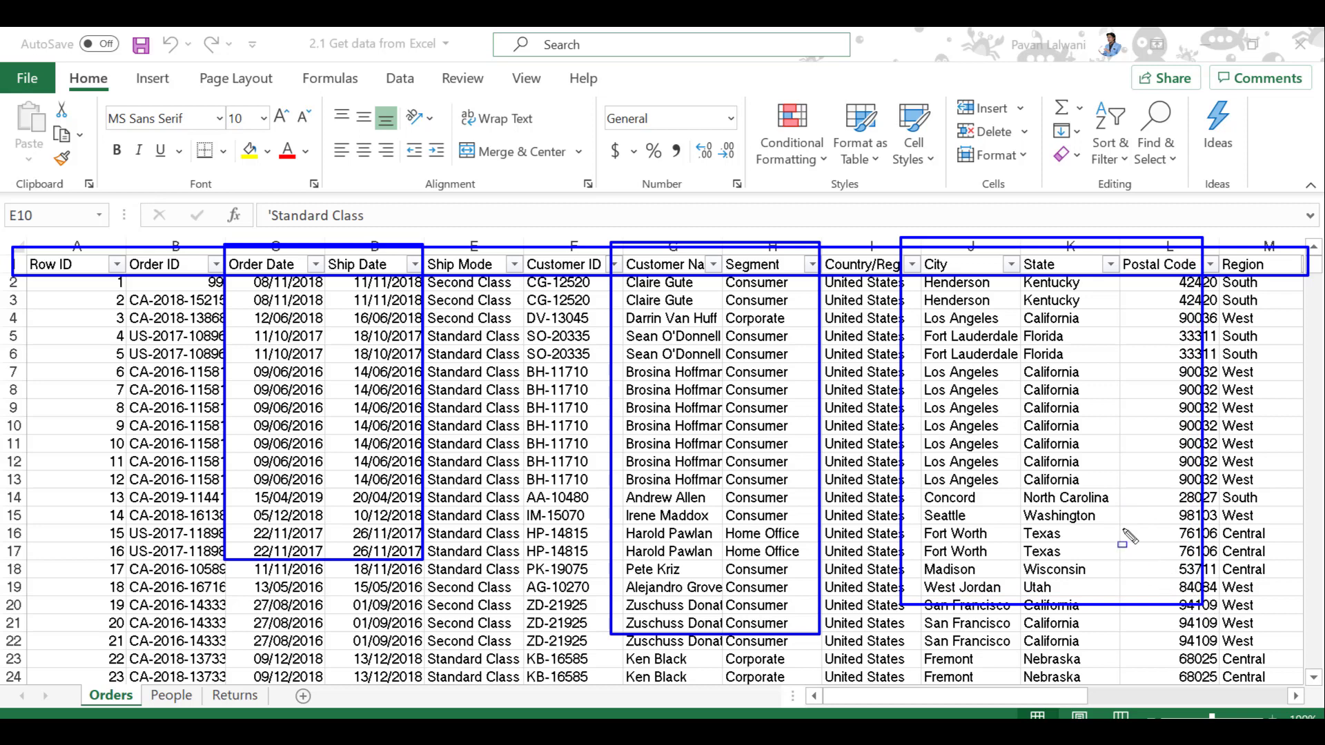
pyautogui.press('e')
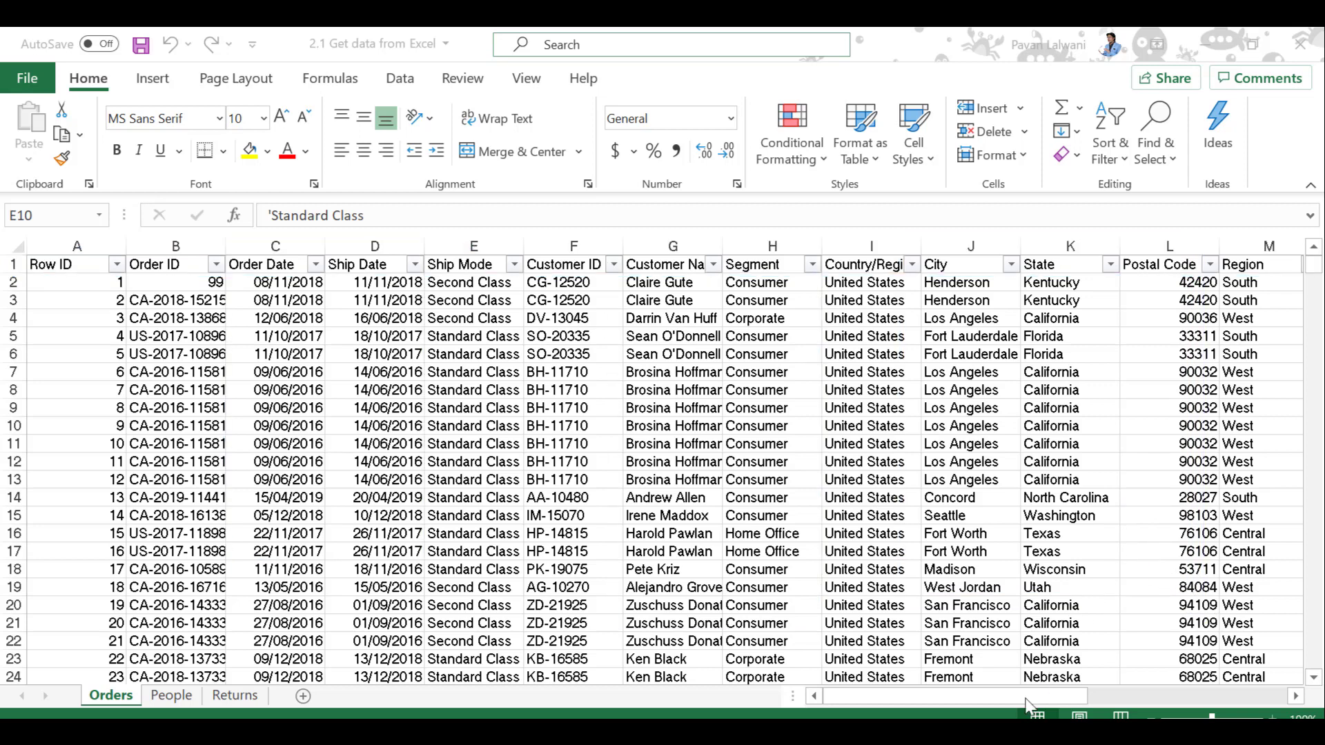
pyautogui.moveTo(1026, 698); pyautogui.dragTo(1256, 698)
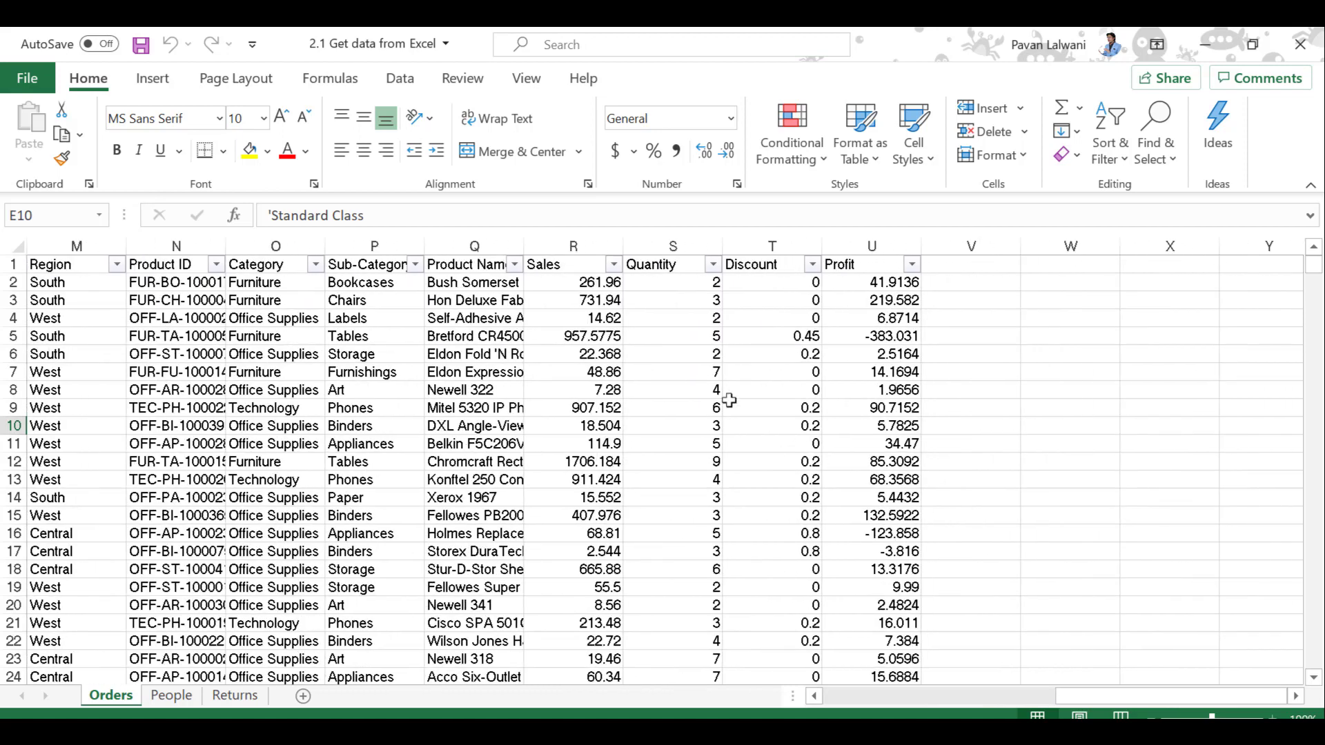
pyautogui.click(518, 243)
pyautogui.moveTo(925, 301); pyautogui.dragTo(937, 297)
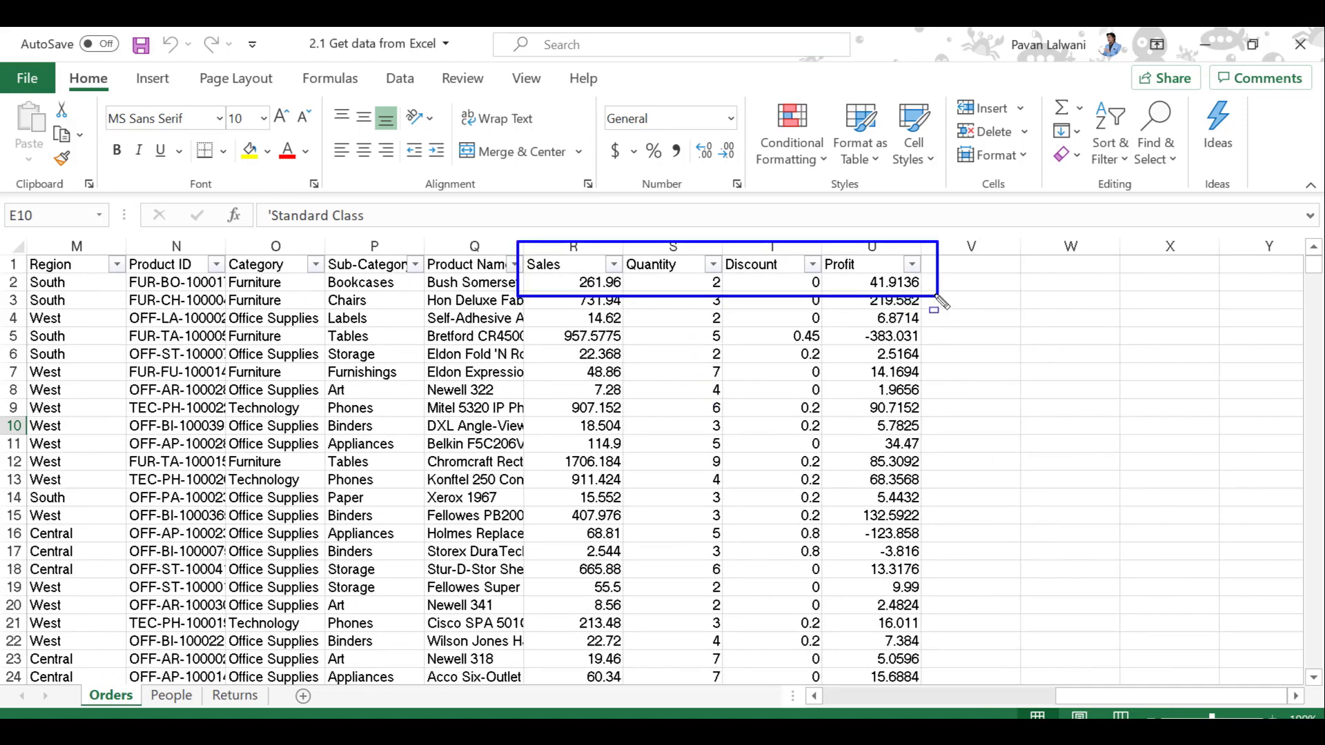
pyautogui.press('Escape')
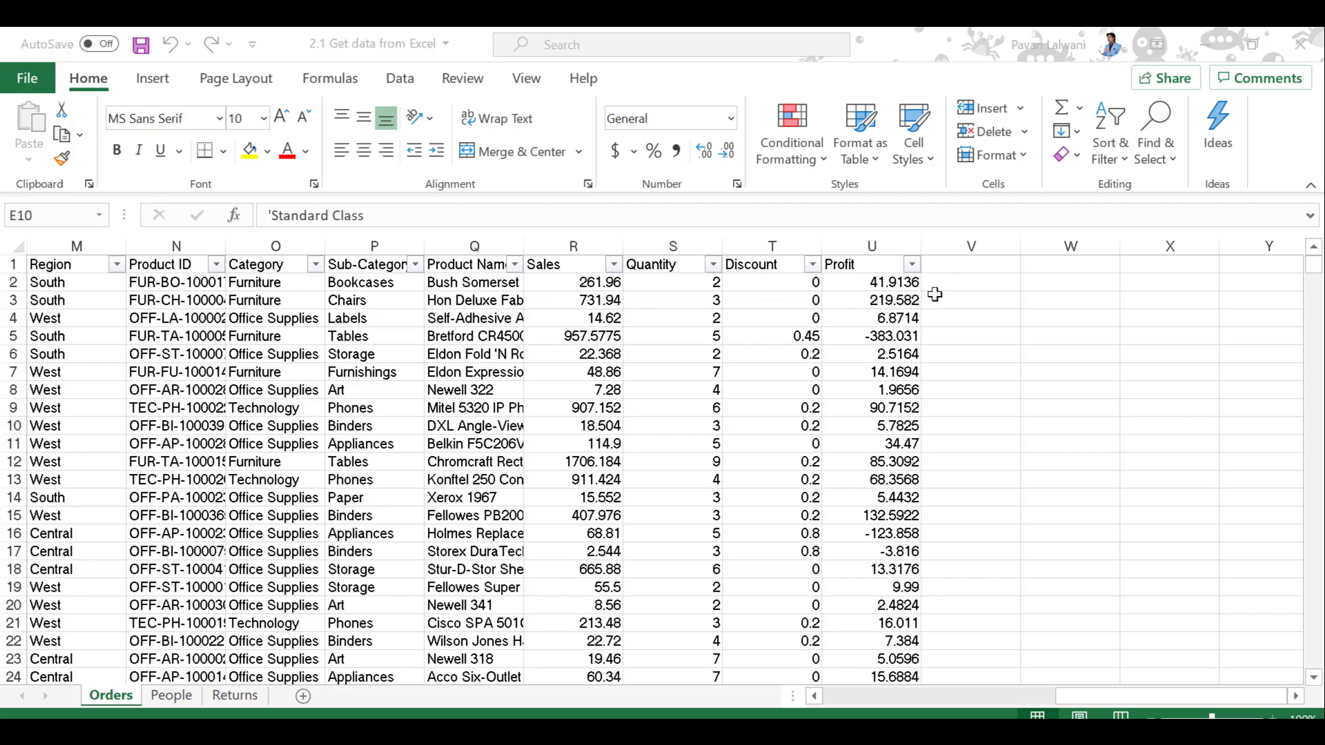
pyautogui.click(163, 696)
pyautogui.click(224, 698)
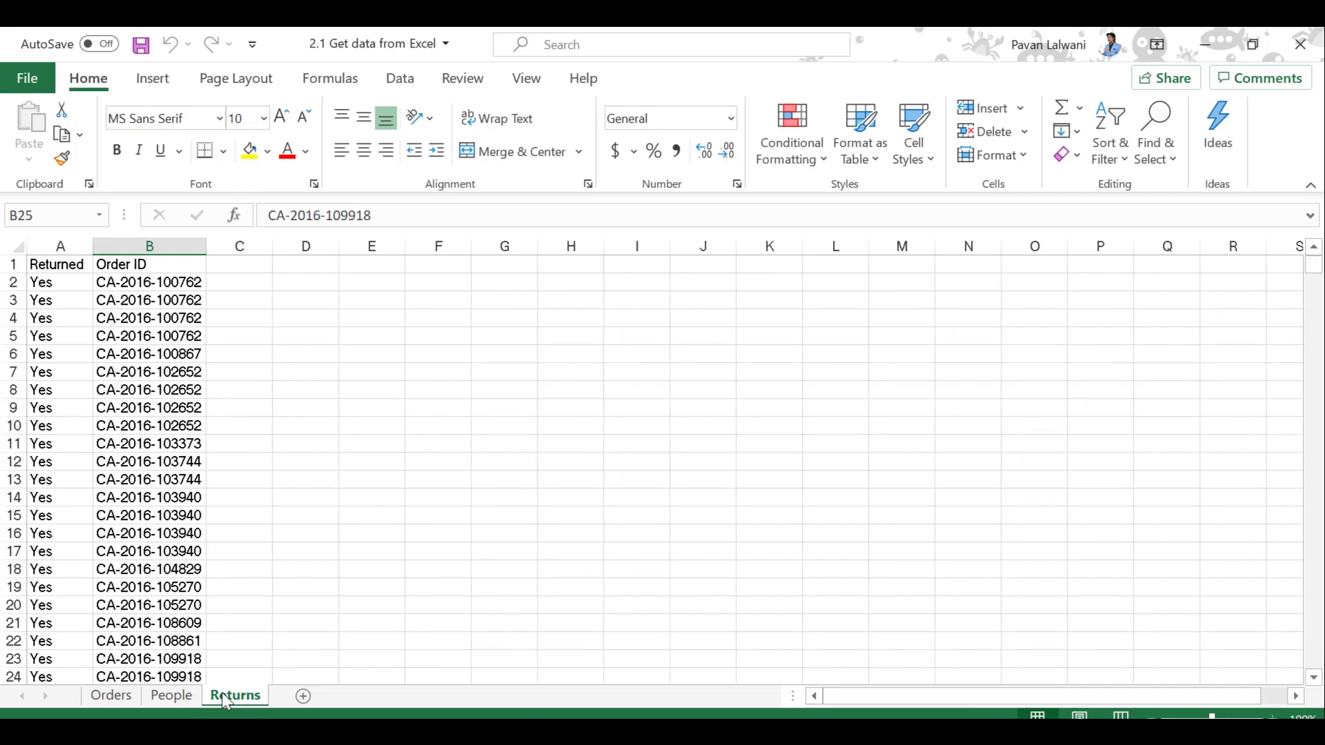
pyautogui.click(110, 696)
pyautogui.click(238, 392)
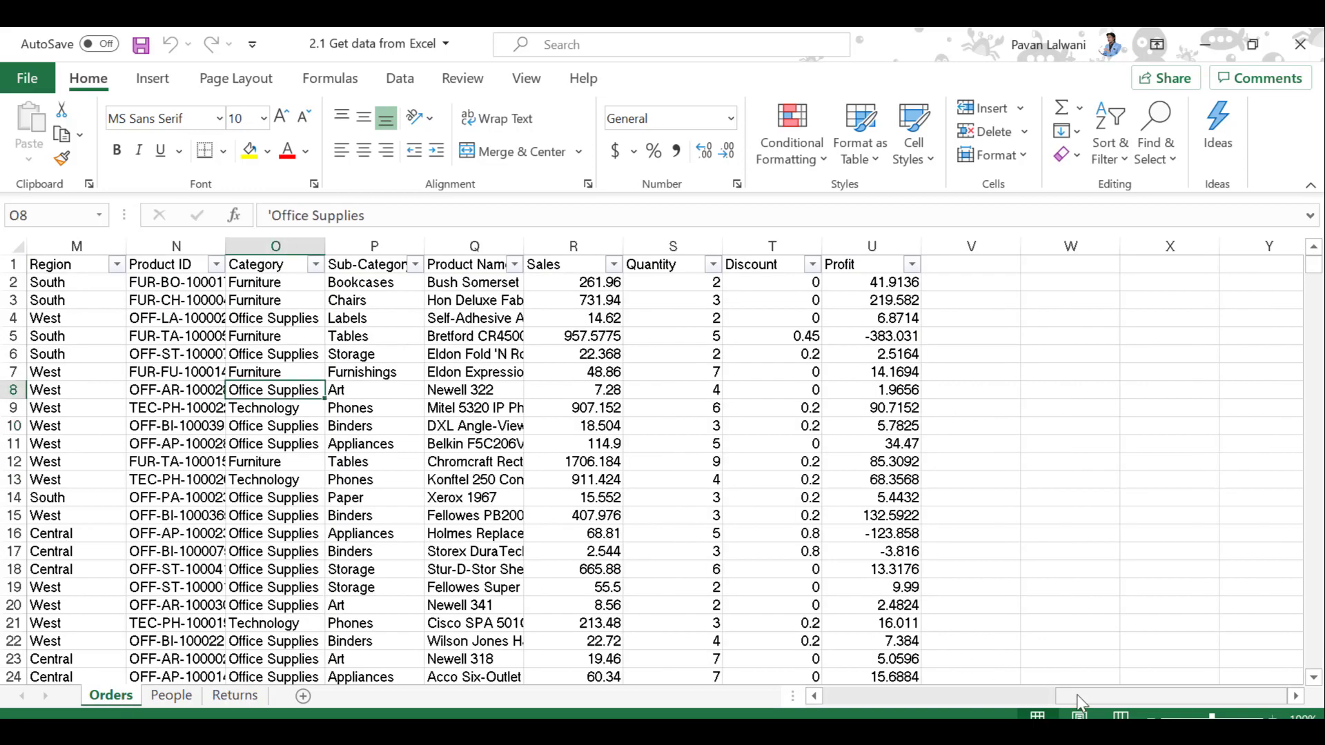
pyautogui.moveTo(1083, 696); pyautogui.dragTo(848, 697)
pyautogui.click(406, 433)
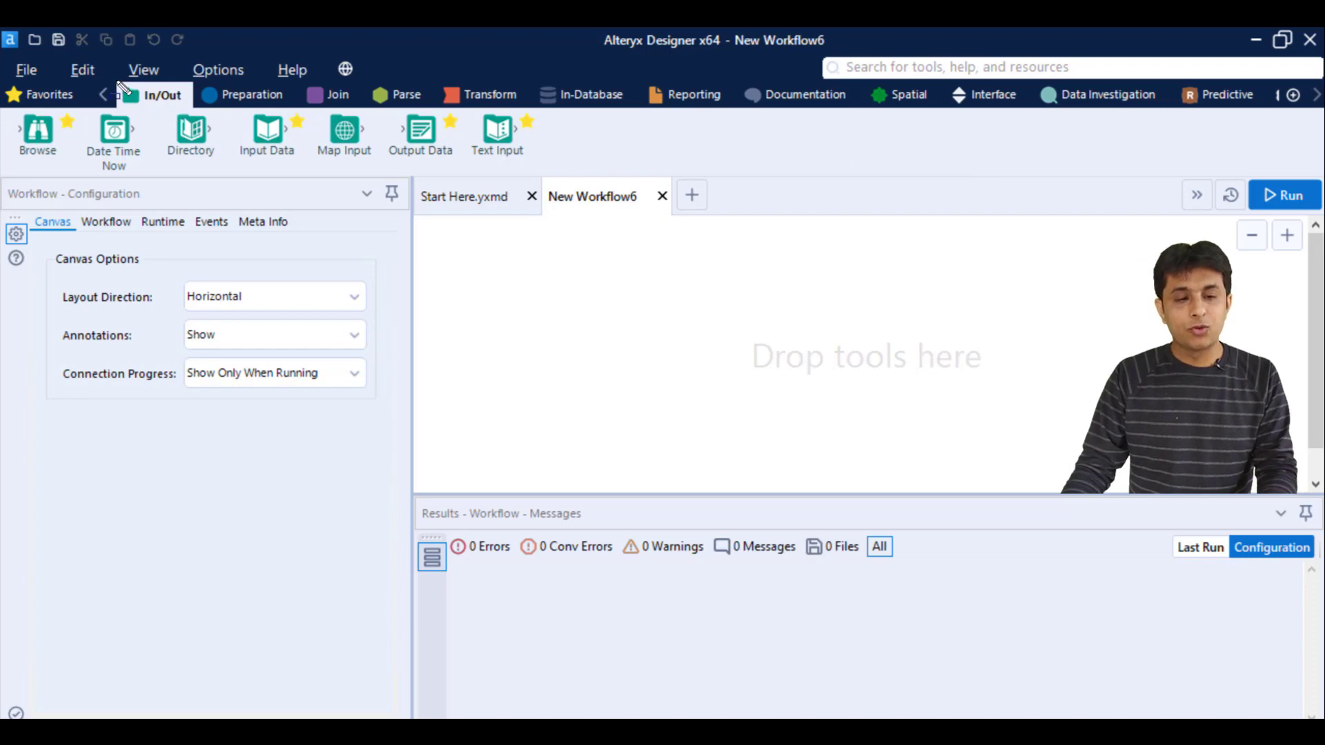
# - Drag an Input Data tool from the In/Out palette onto the New Workflow6 canvas
pyautogui.moveTo(186, 109); pyautogui.dragTo(523, 319)
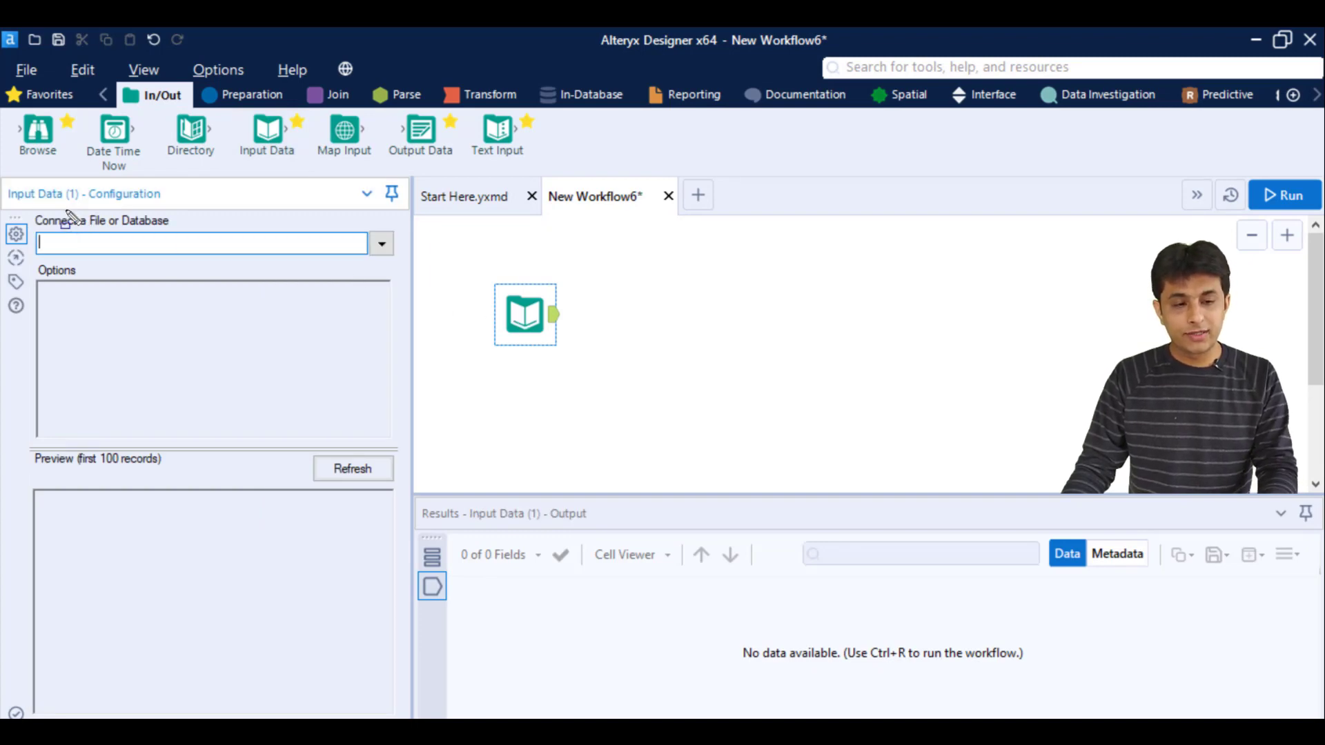
pyautogui.moveTo(3, 178); pyautogui.dragTo(198, 210)
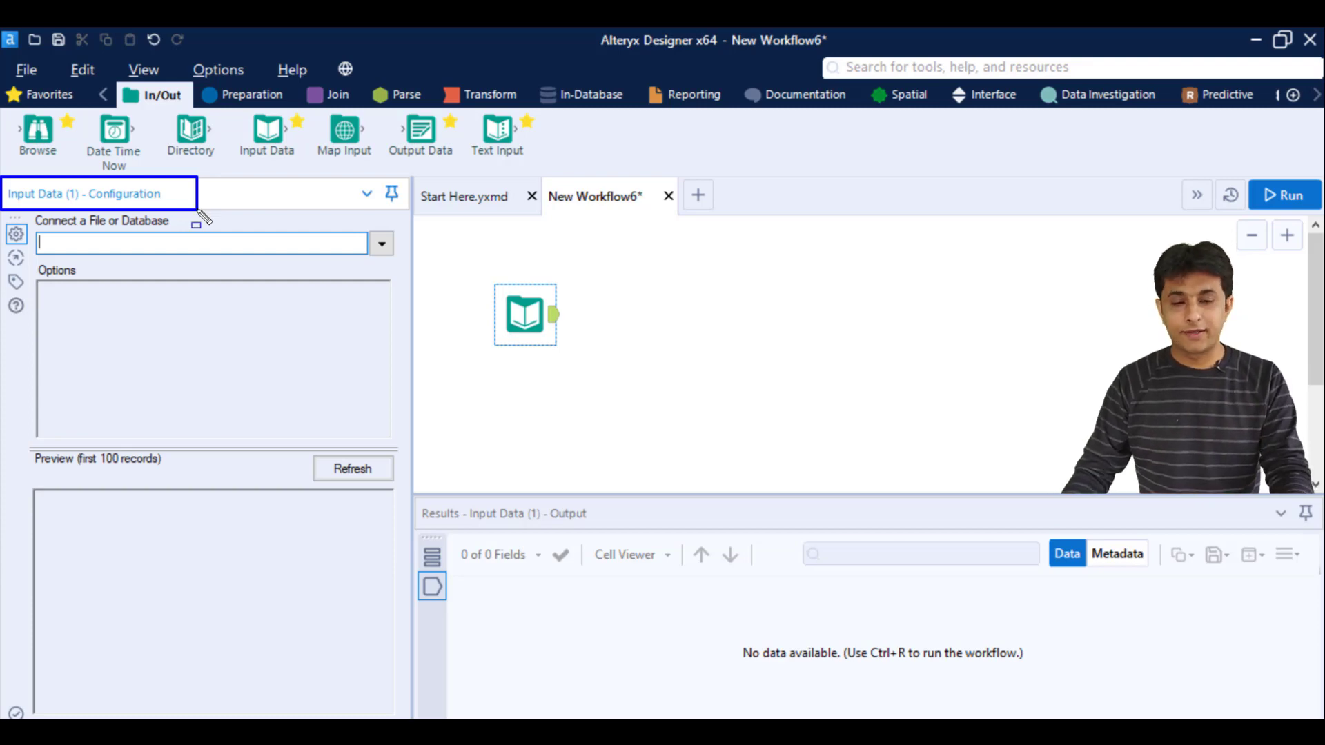
pyautogui.press('Escape')
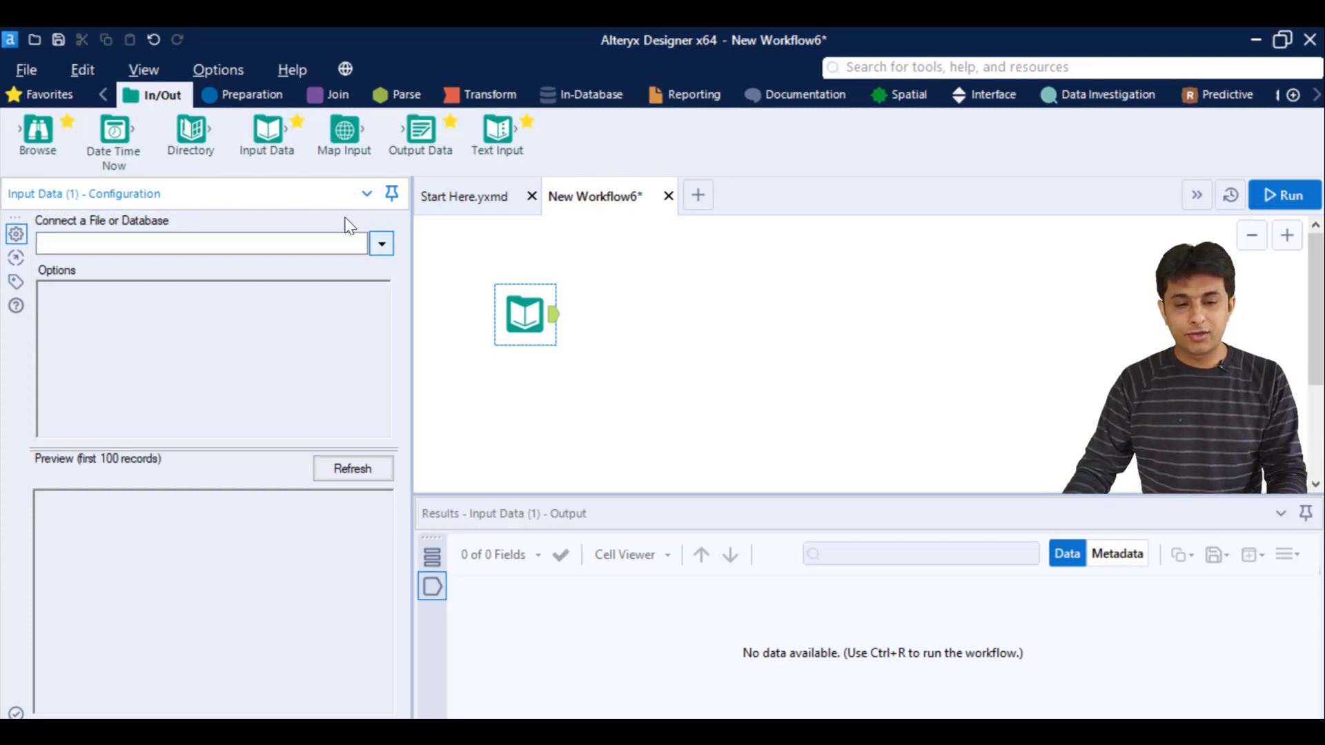
# - Connect the Input Data tool to the 2.1 Get data from Excel workbook through Files > Select file
pyautogui.click(382, 246)
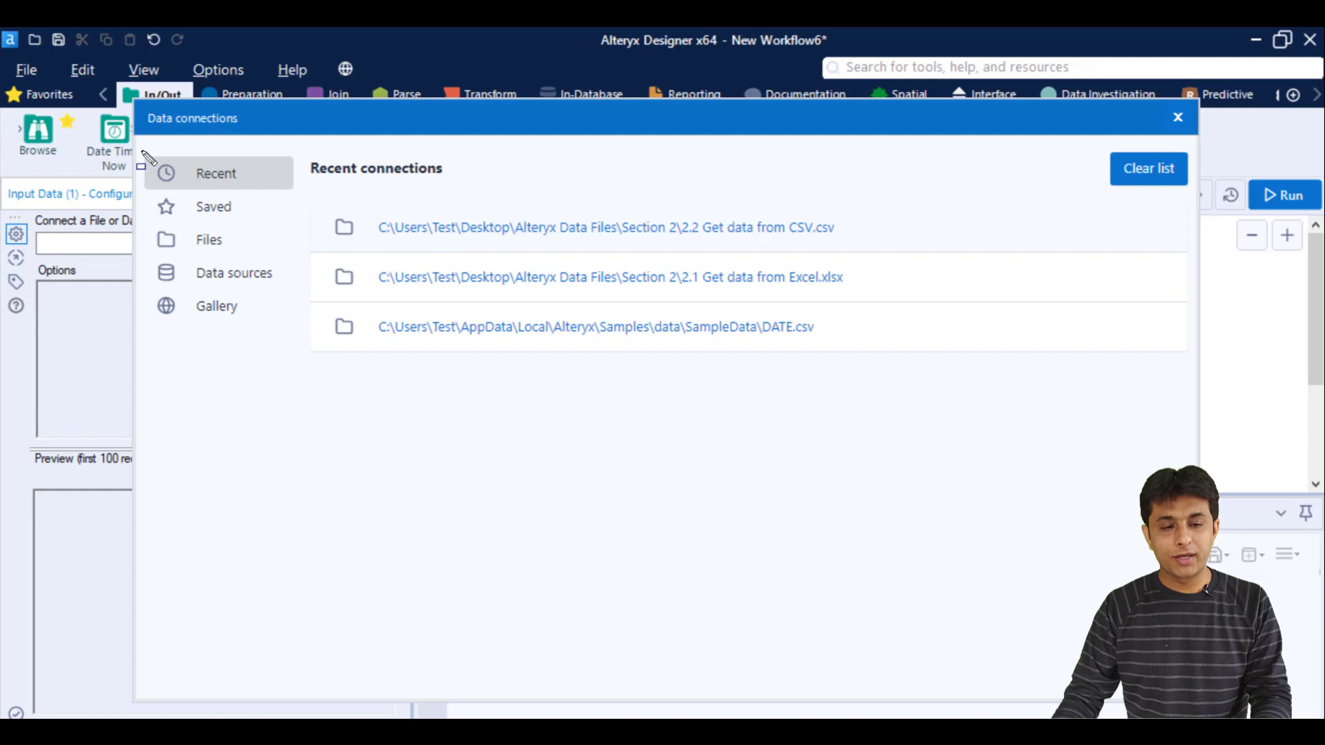
pyautogui.moveTo(142, 151); pyautogui.dragTo(290, 344)
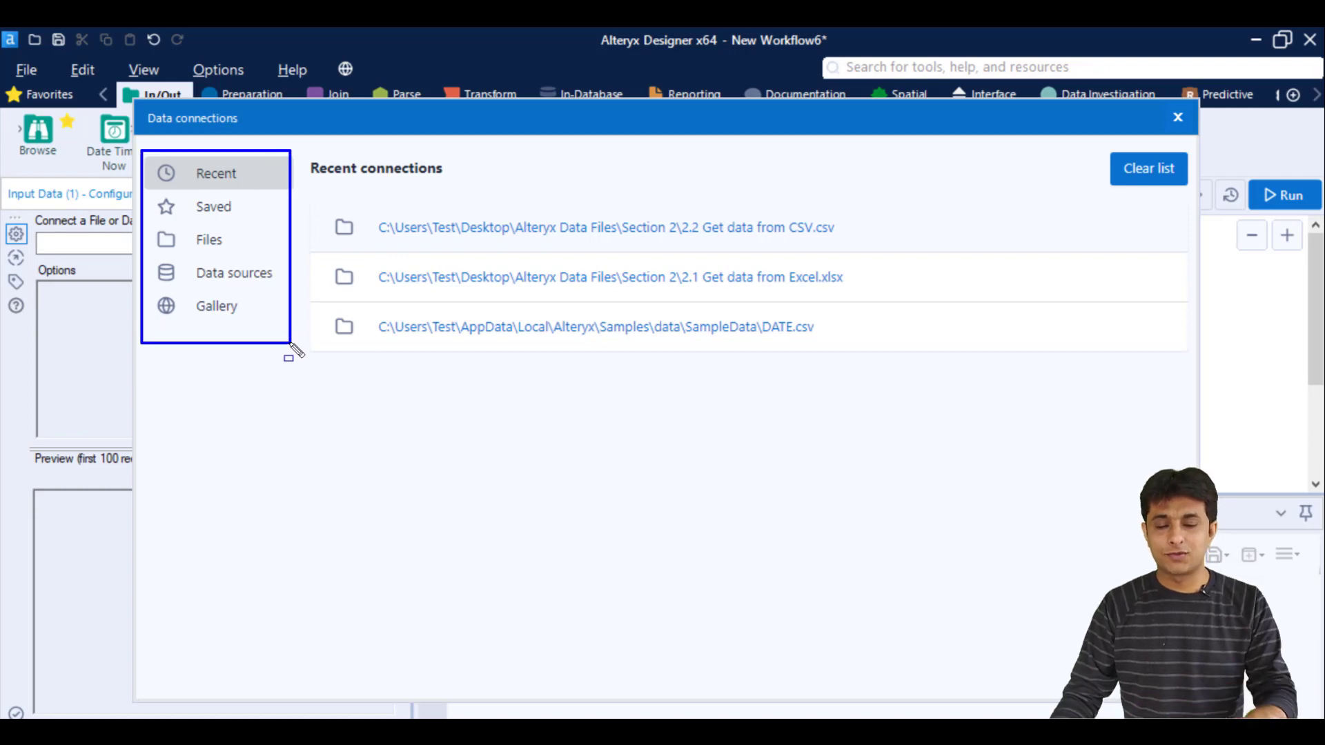
pyautogui.moveTo(143, 223); pyautogui.dragTo(260, 261)
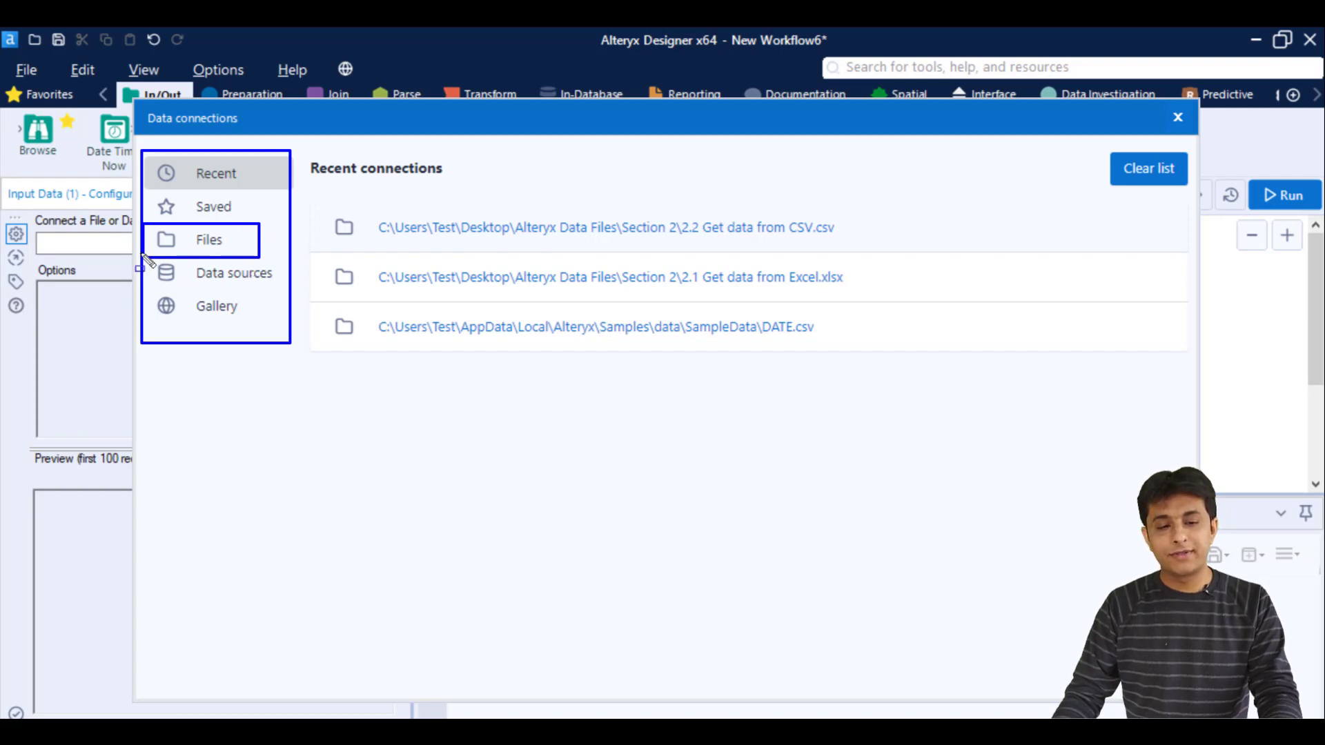
pyautogui.moveTo(141, 253); pyautogui.dragTo(283, 287)
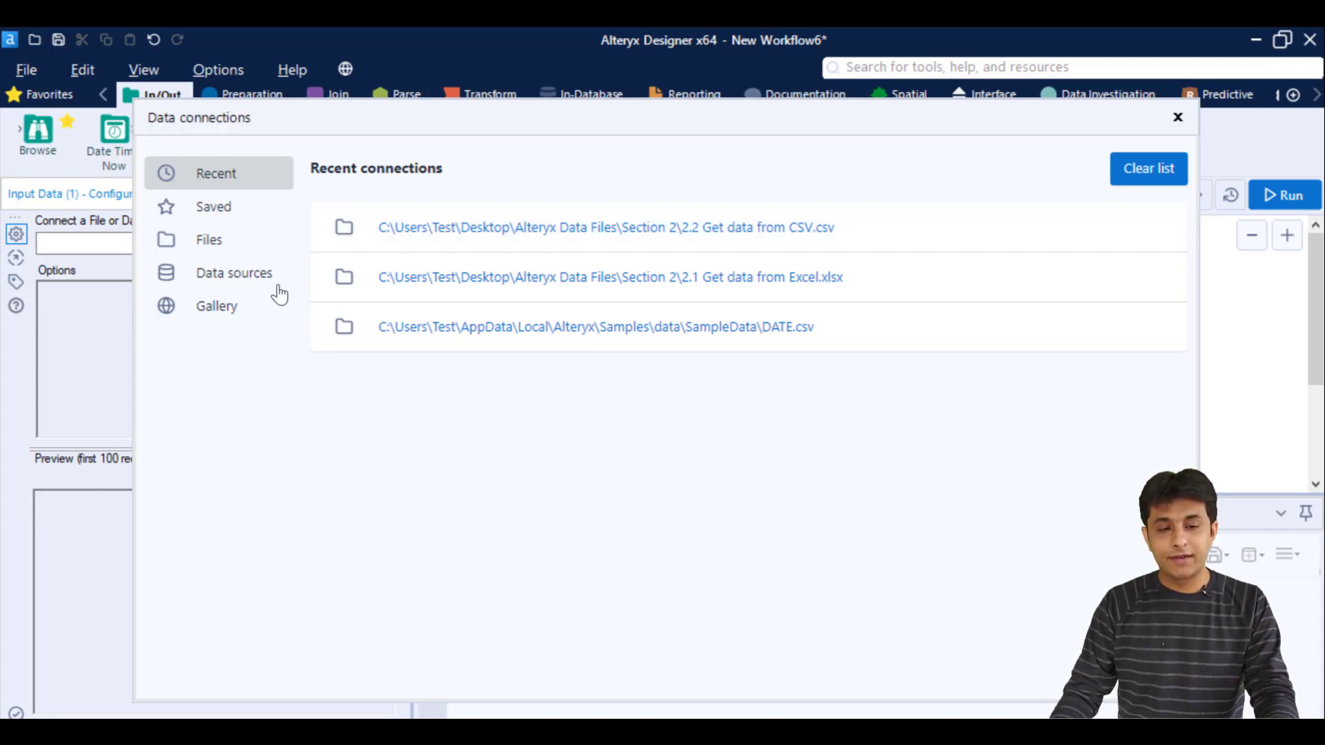
pyautogui.click(209, 242)
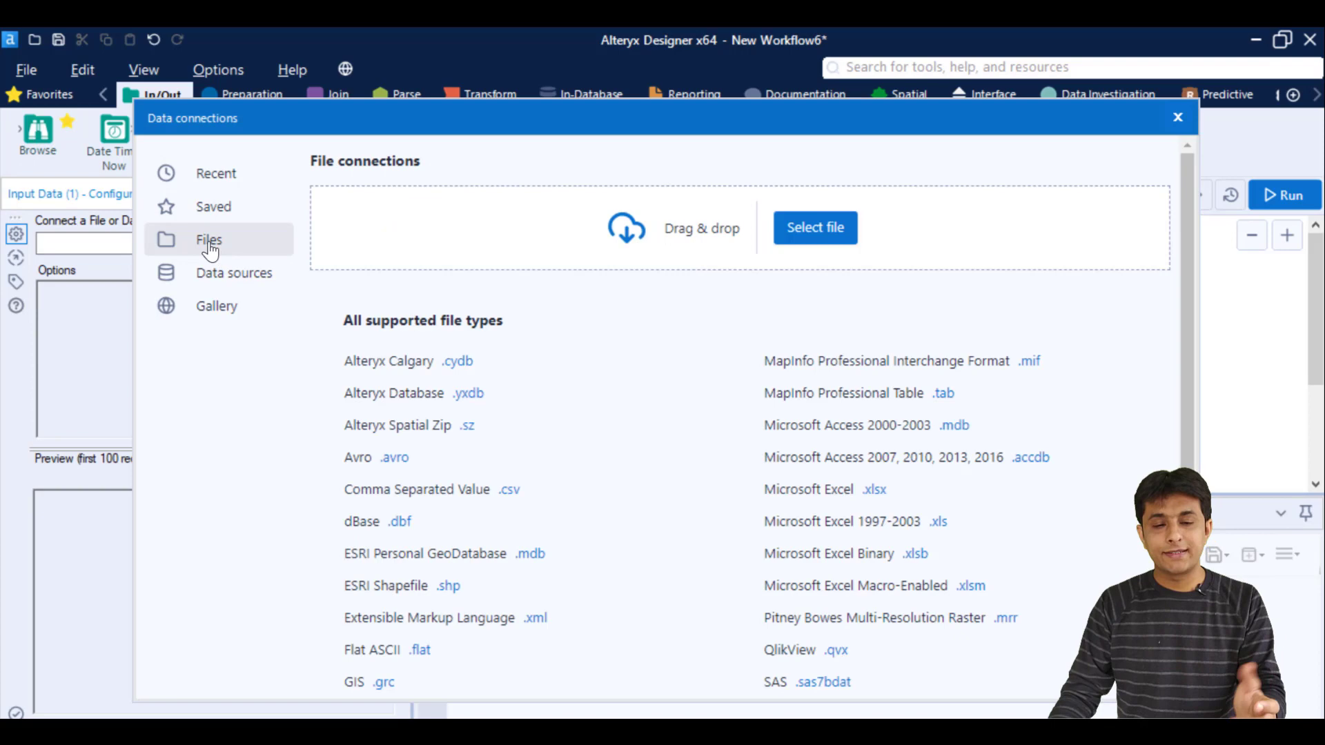
pyautogui.click(818, 235)
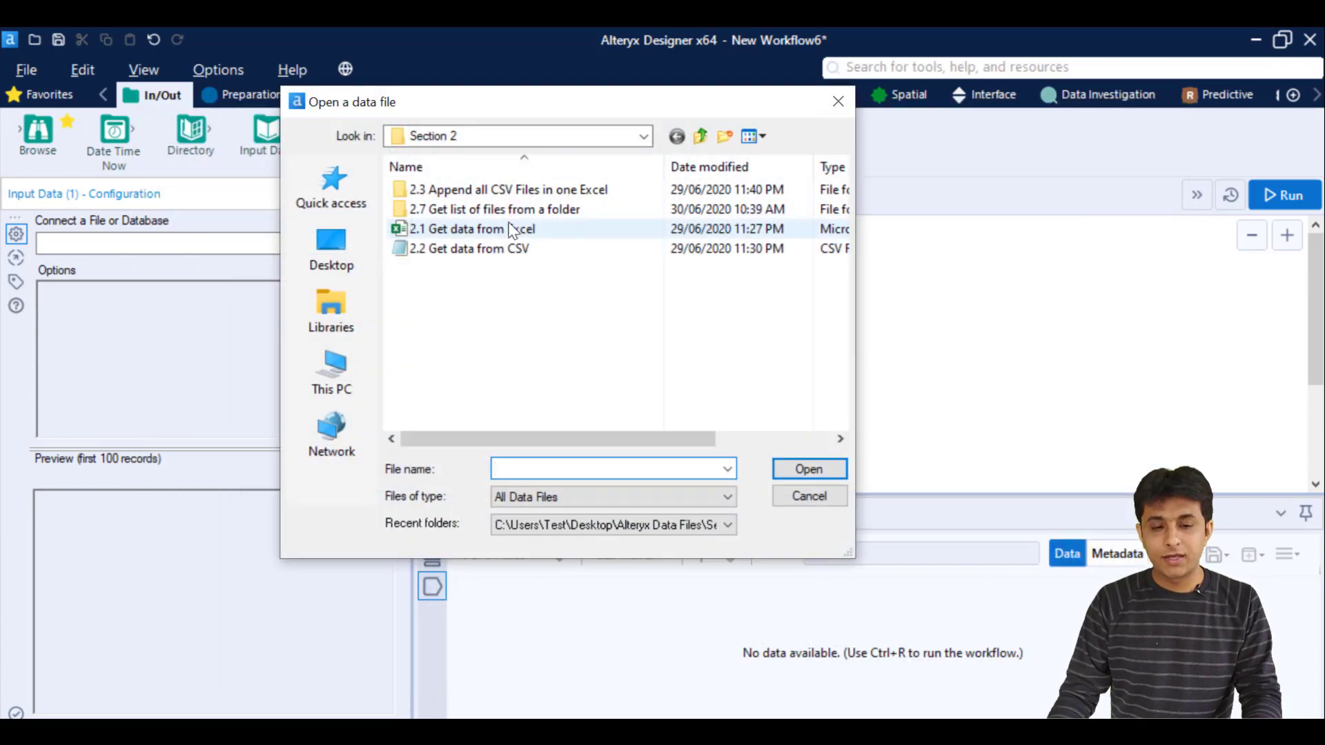
pyautogui.click(538, 230)
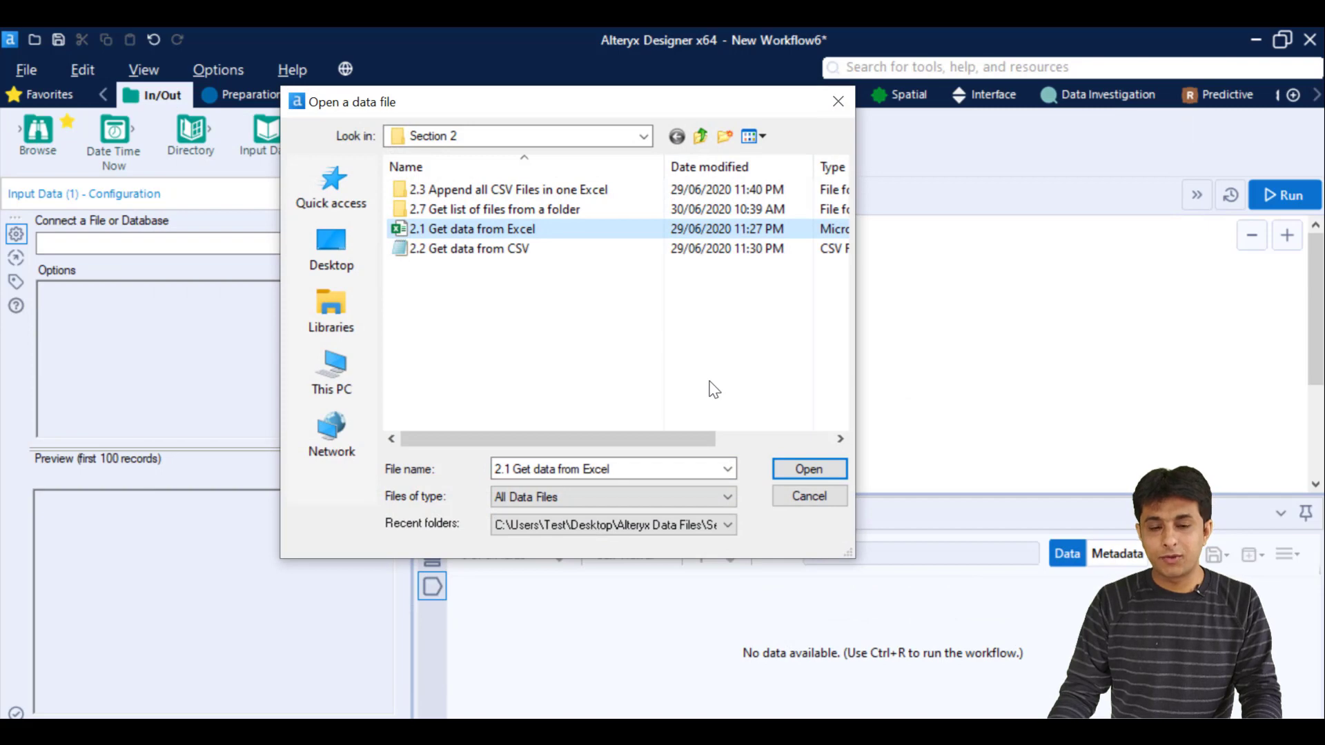
pyautogui.click(809, 471)
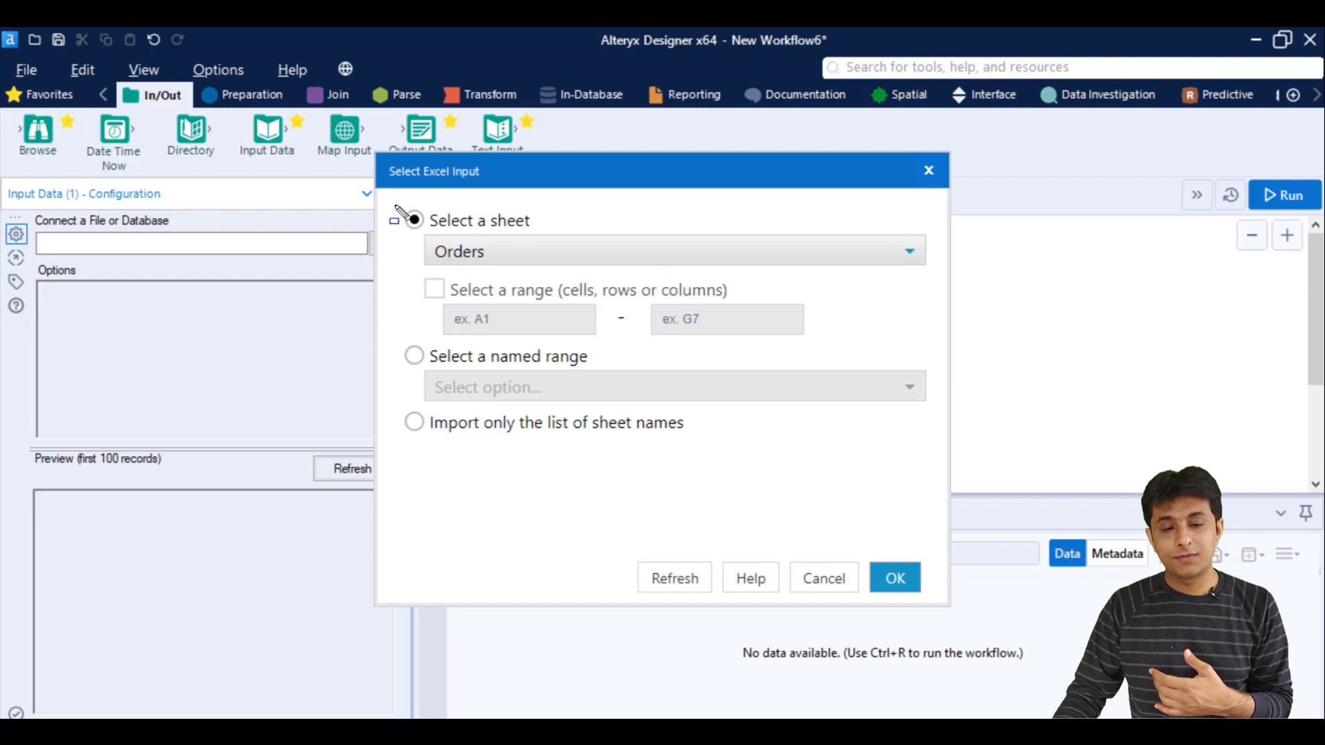
# - Pick the Orders sheet in the Select Excel Input dialog and confirm with OK
pyautogui.moveTo(523, 255); pyautogui.dragTo(546, 244)
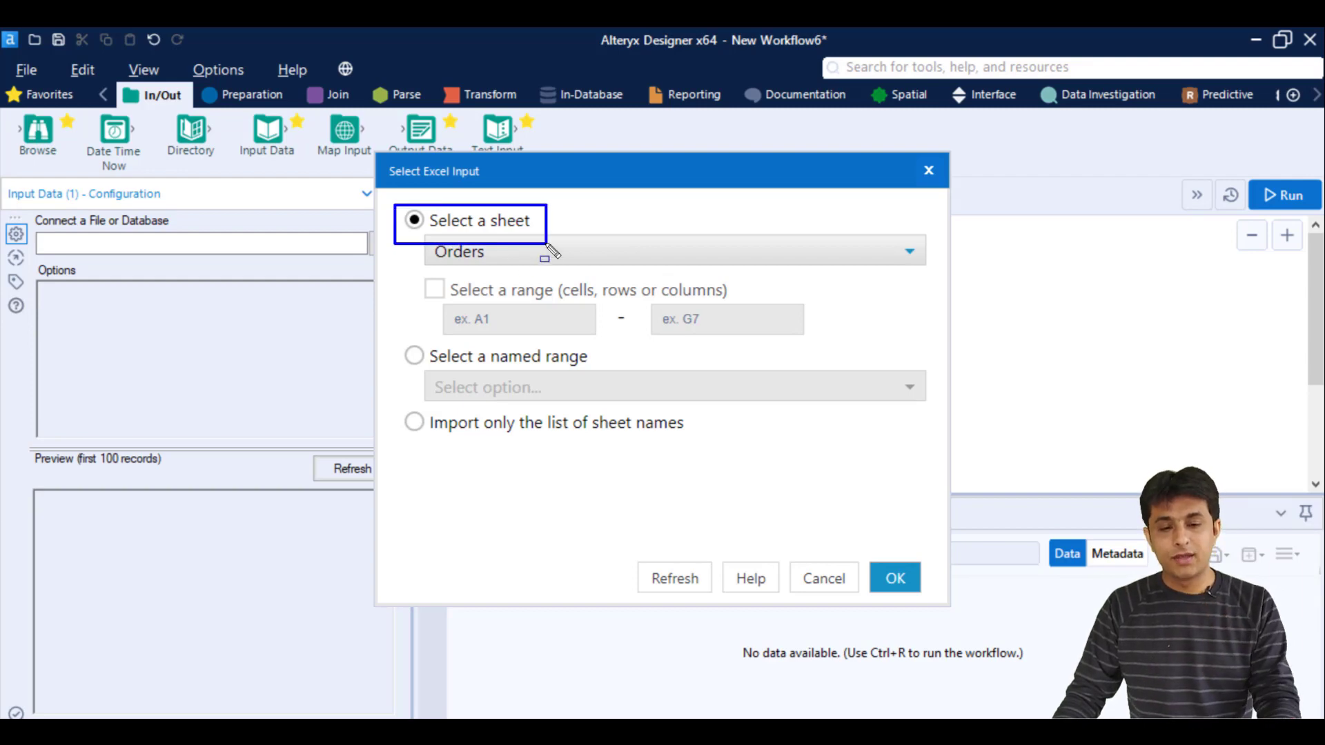
pyautogui.press('Escape')
pyautogui.click(661, 260)
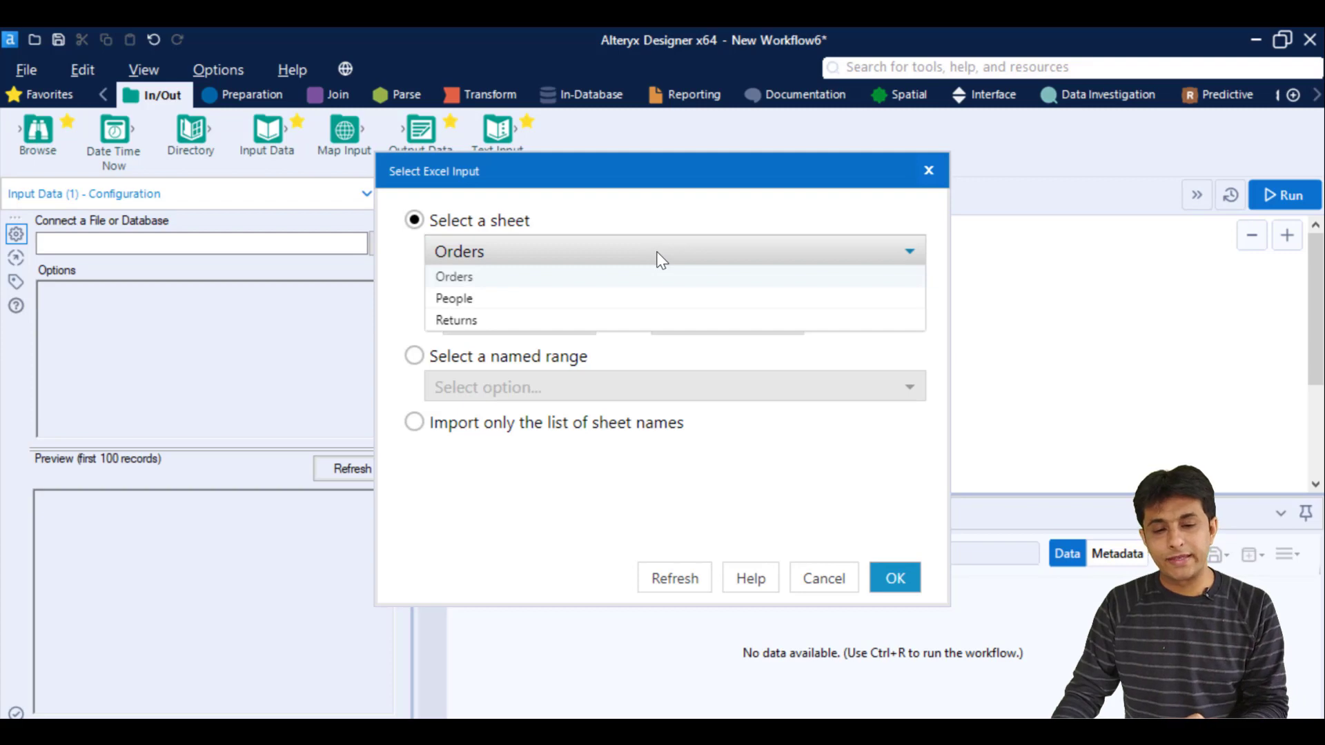
pyautogui.click(487, 279)
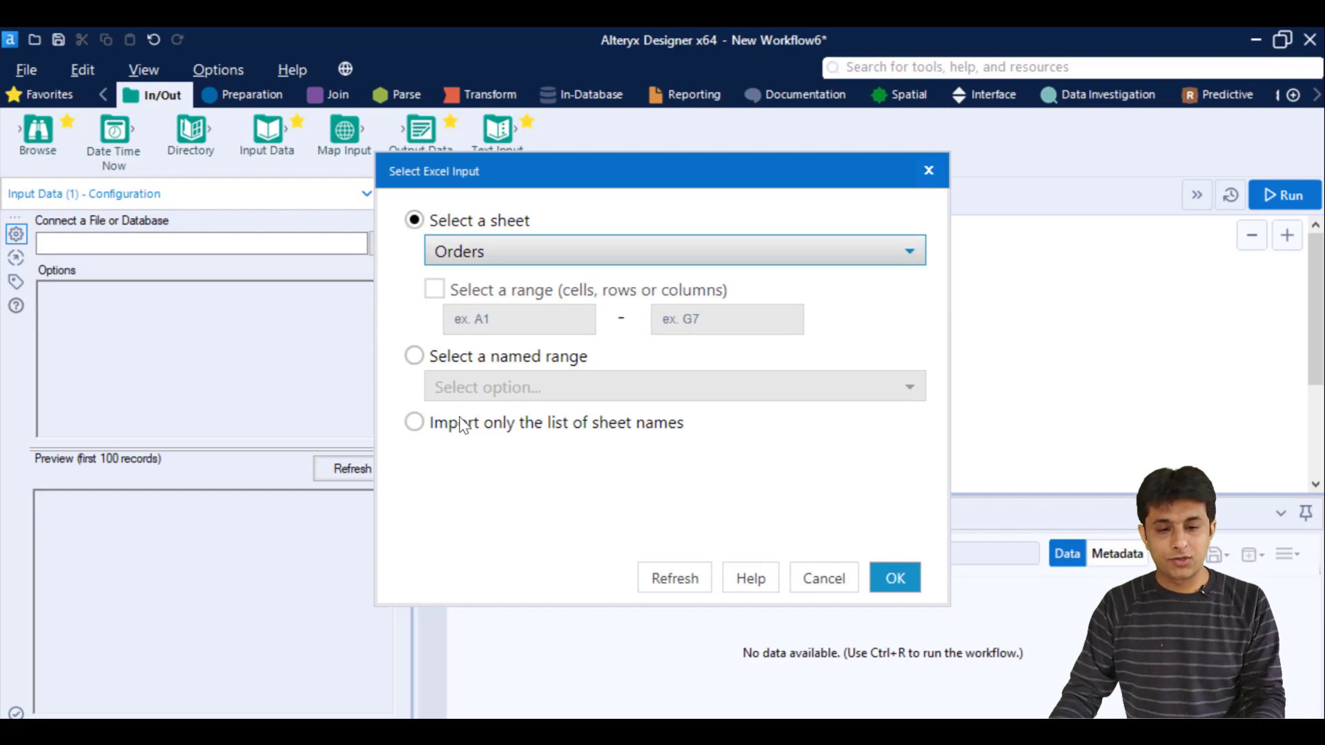
pyautogui.click(882, 578)
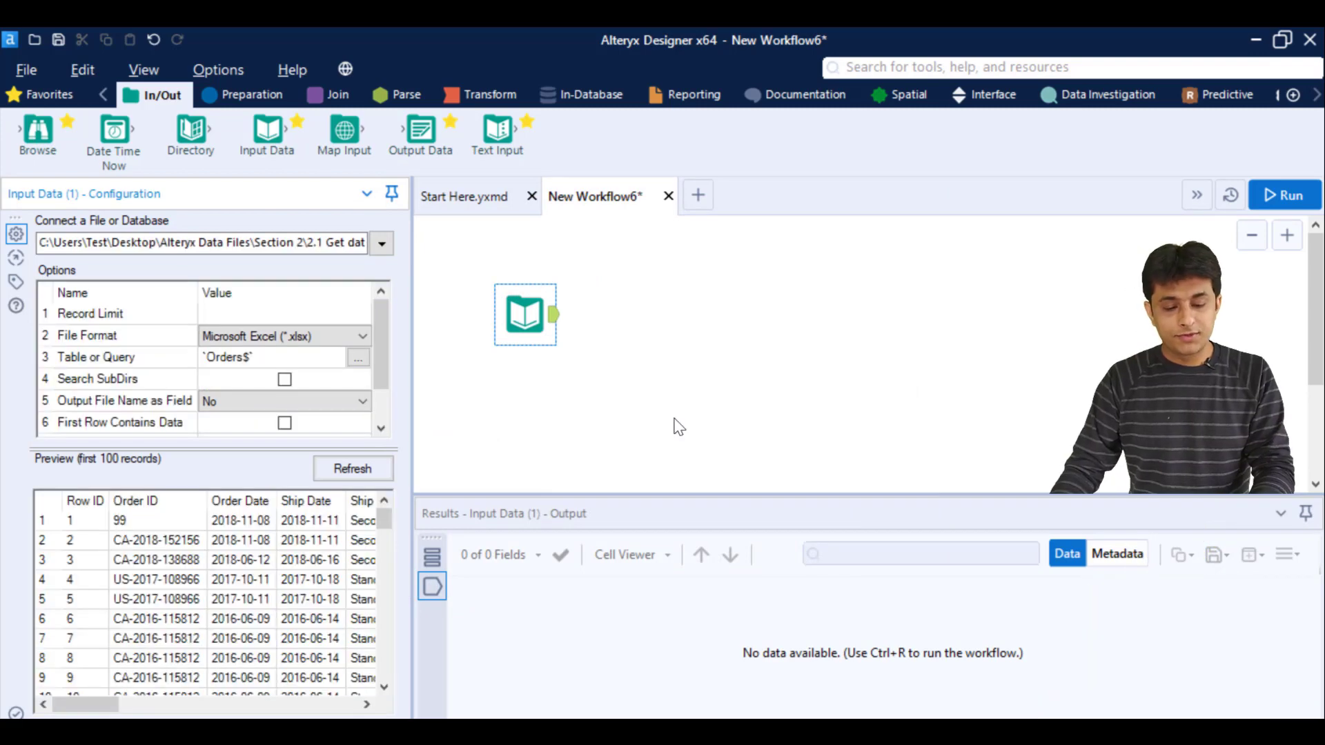
pyautogui.moveTo(15, 257)
pyautogui.mouseDown()
pyautogui.moveTo(100, 319)
pyautogui.moveTo(378, 461)
pyautogui.moveTo(400, 457)
pyautogui.mouseUp()
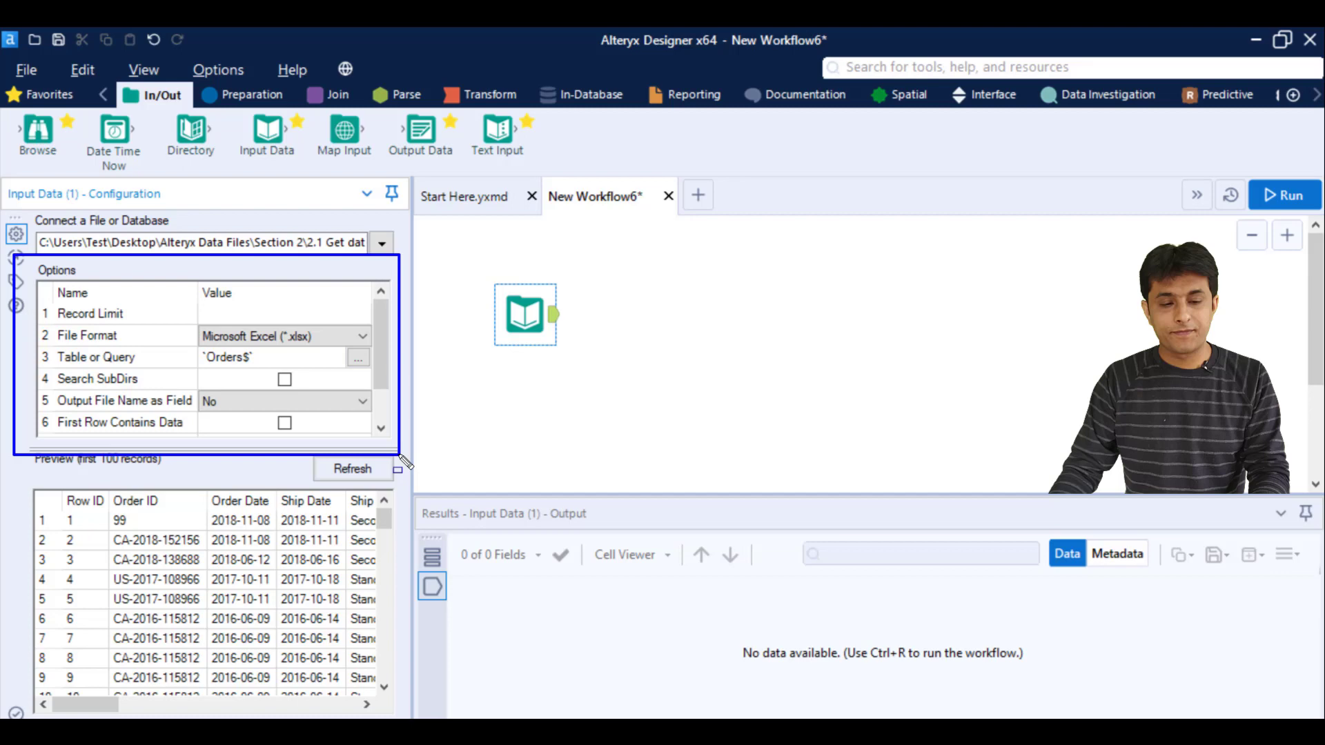
pyautogui.press('Escape')
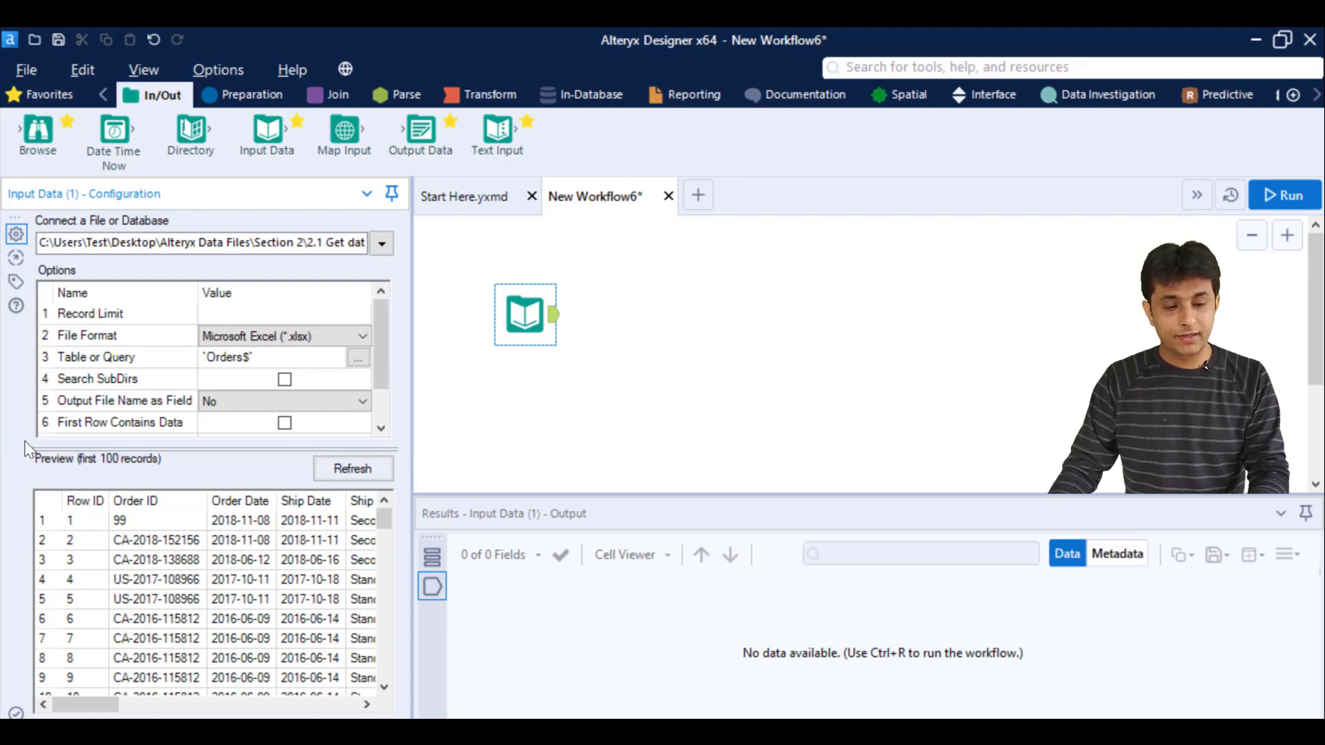
pyautogui.moveTo(10, 442); pyautogui.dragTo(171, 485)
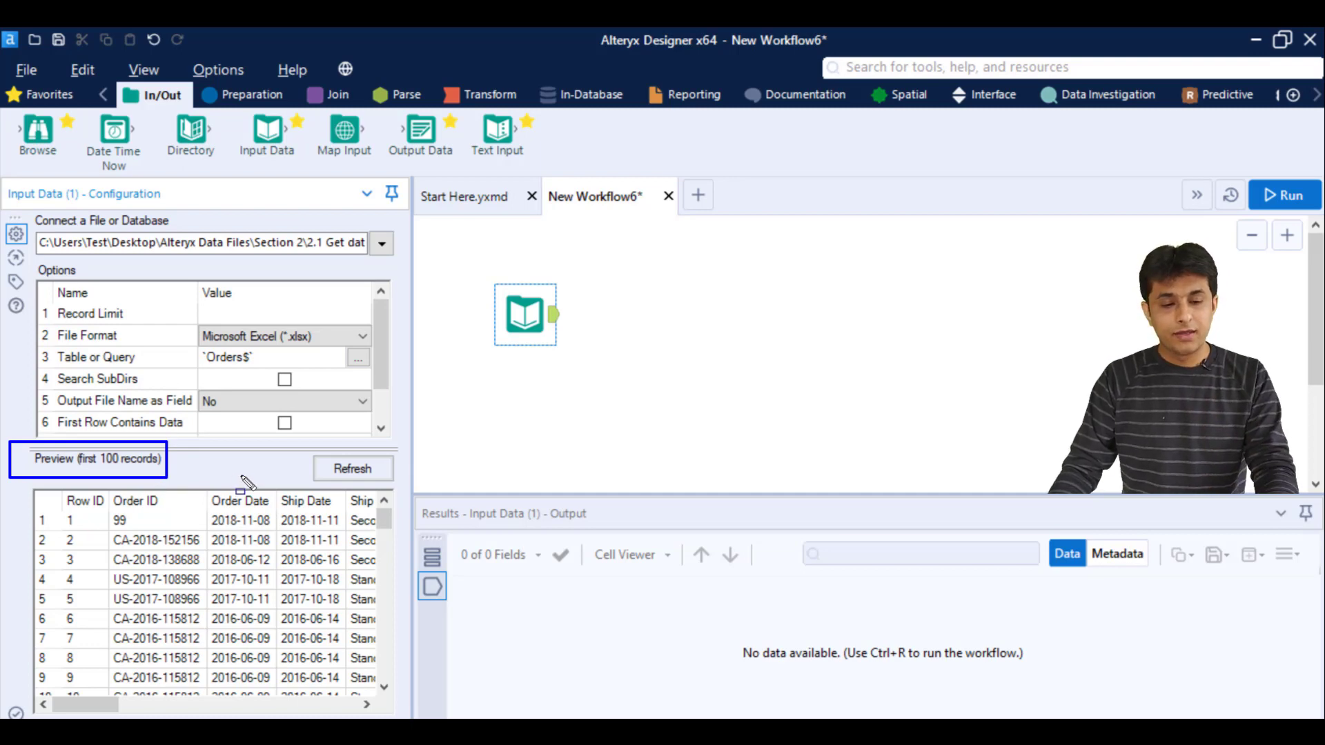
pyautogui.press('Escape')
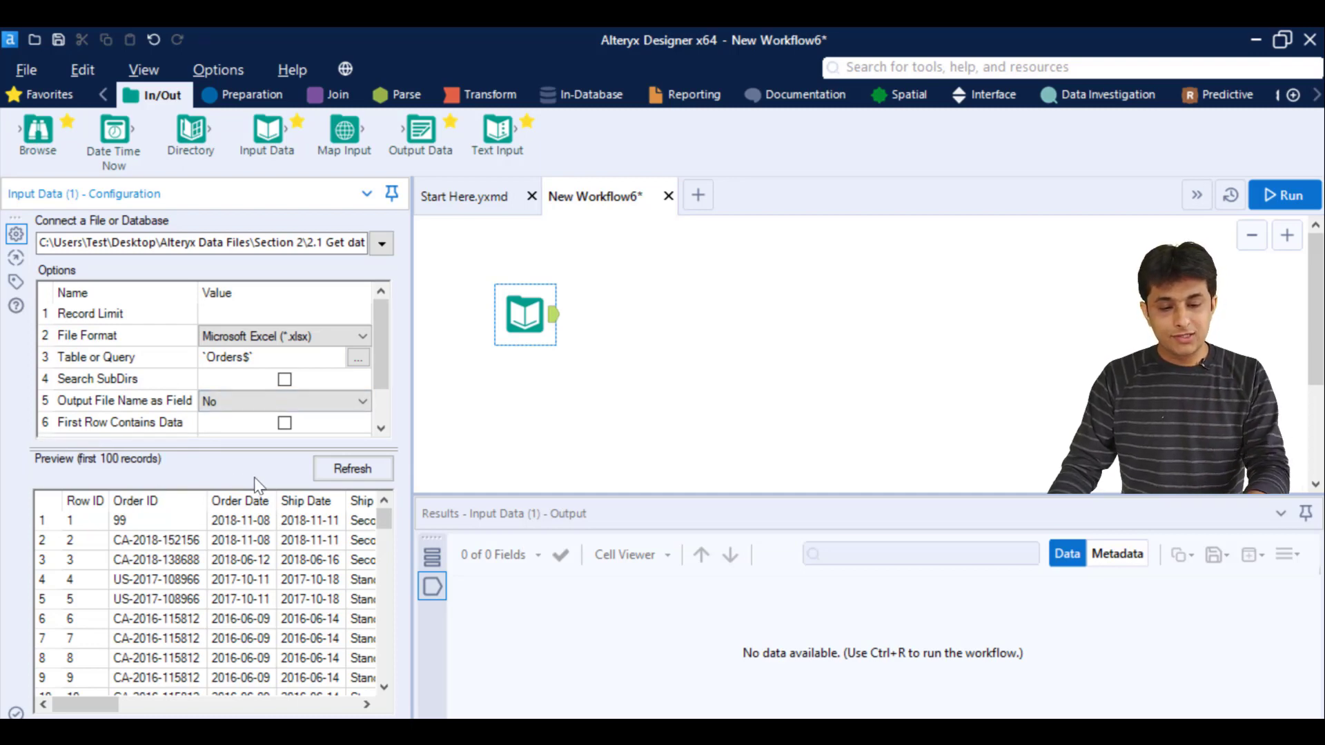
pyautogui.moveTo(405, 494); pyautogui.dragTo(596, 542)
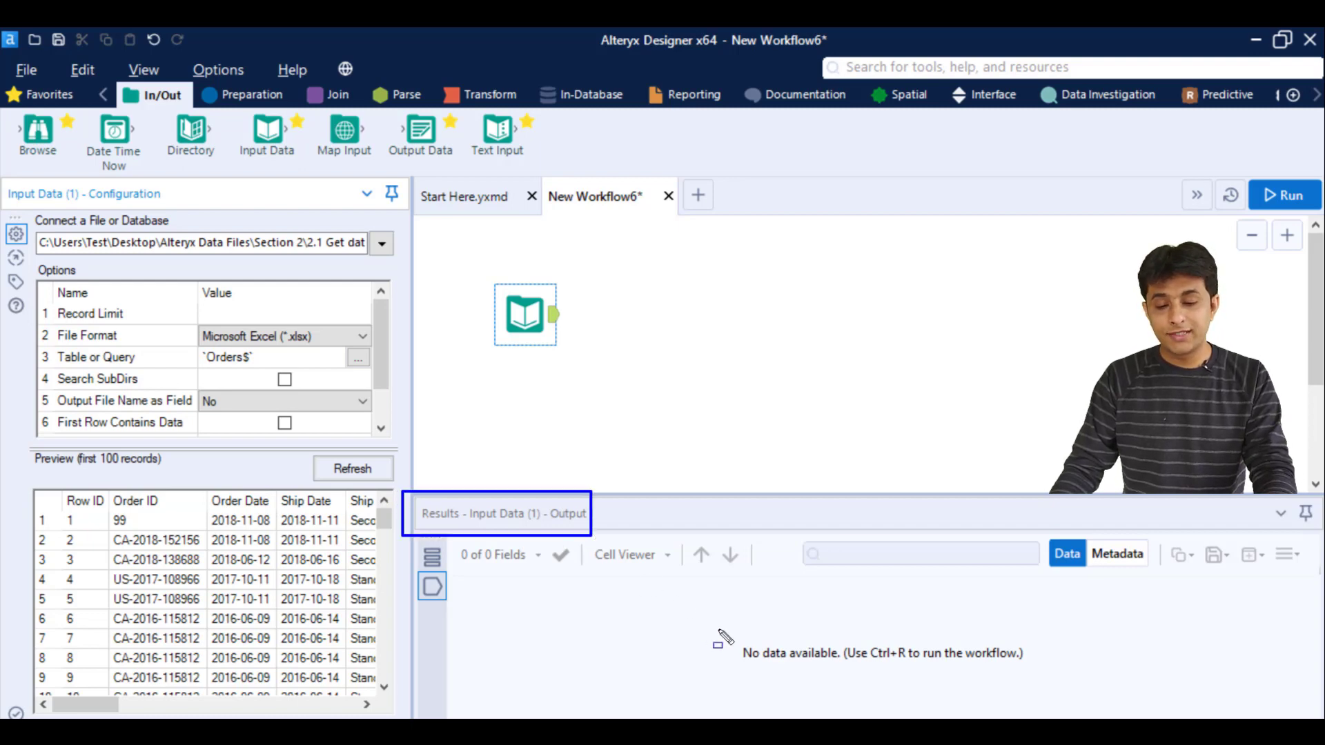
pyautogui.moveTo(718, 629); pyautogui.dragTo(1087, 680)
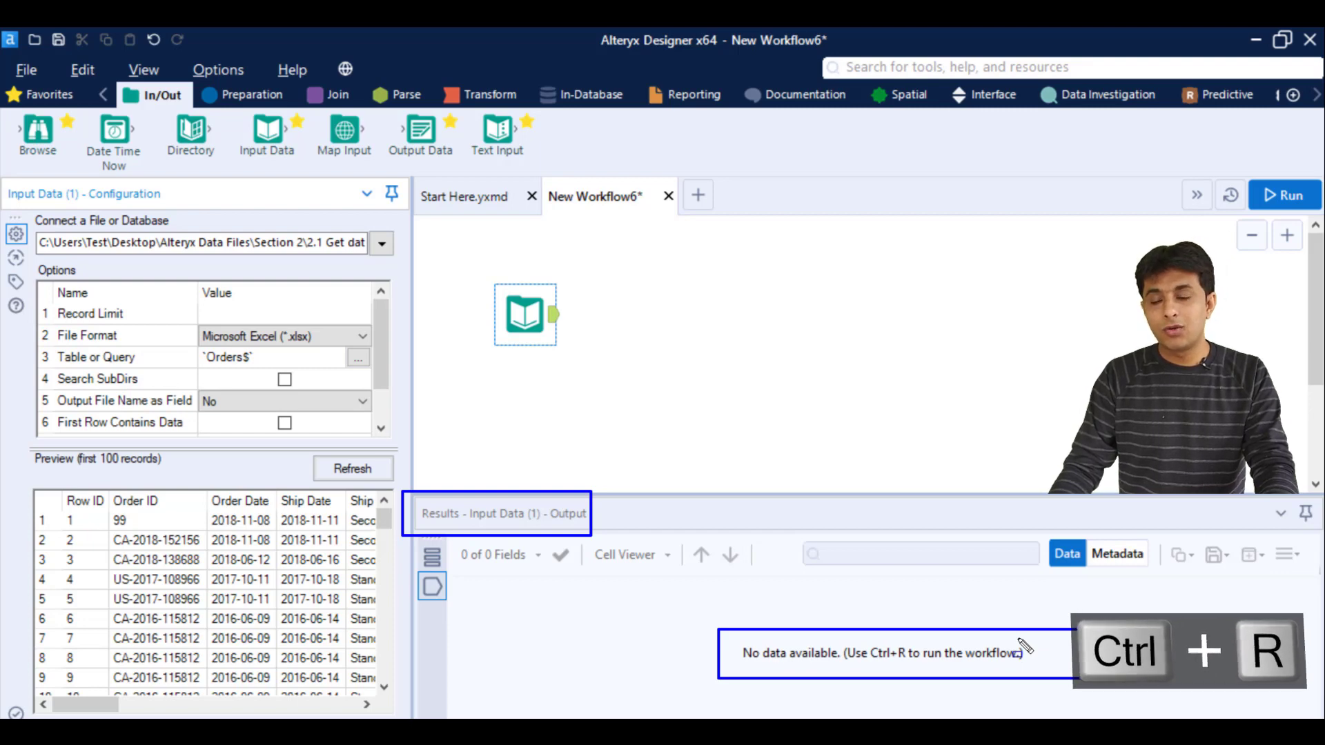
pyautogui.moveTo(1240, 164); pyautogui.dragTo(1323, 228)
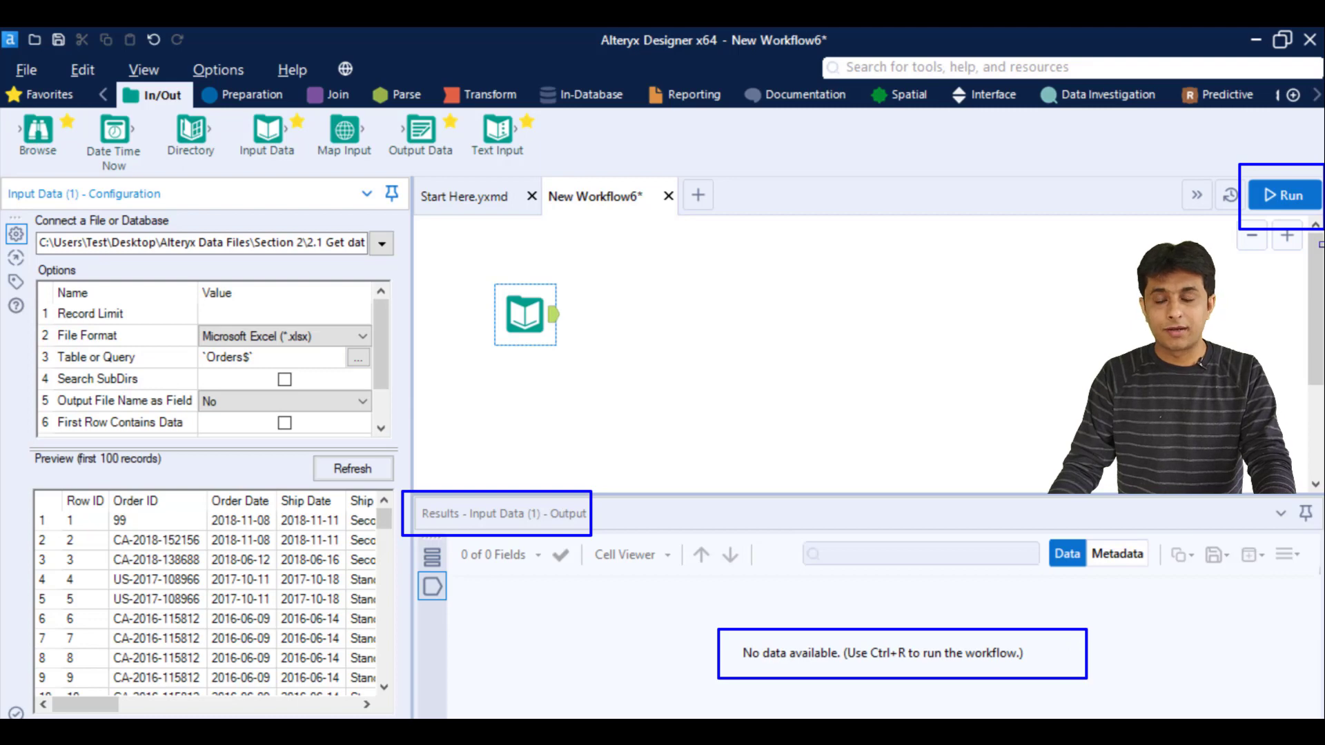
pyautogui.press('Escape')
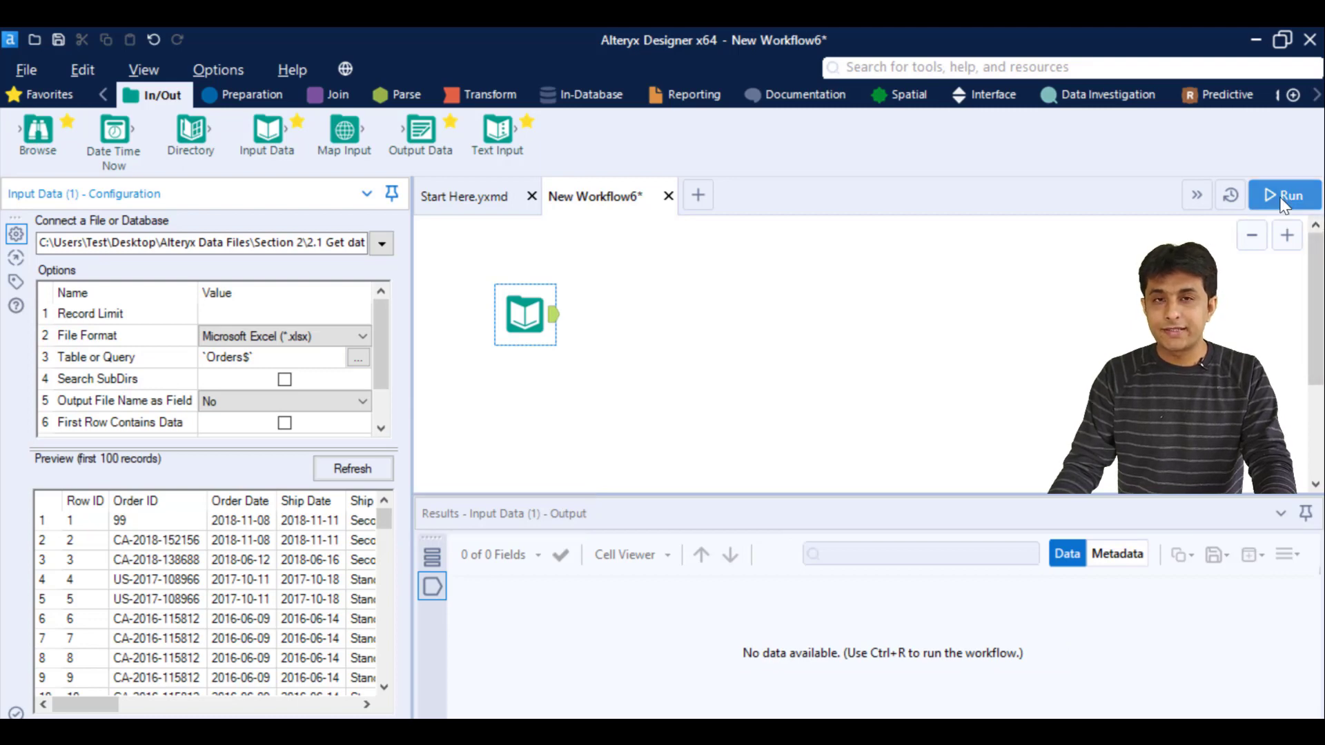
# - Run the workflow and dismiss the finished message, giving 21 fields and 9,994 records
pyautogui.click(1282, 200)
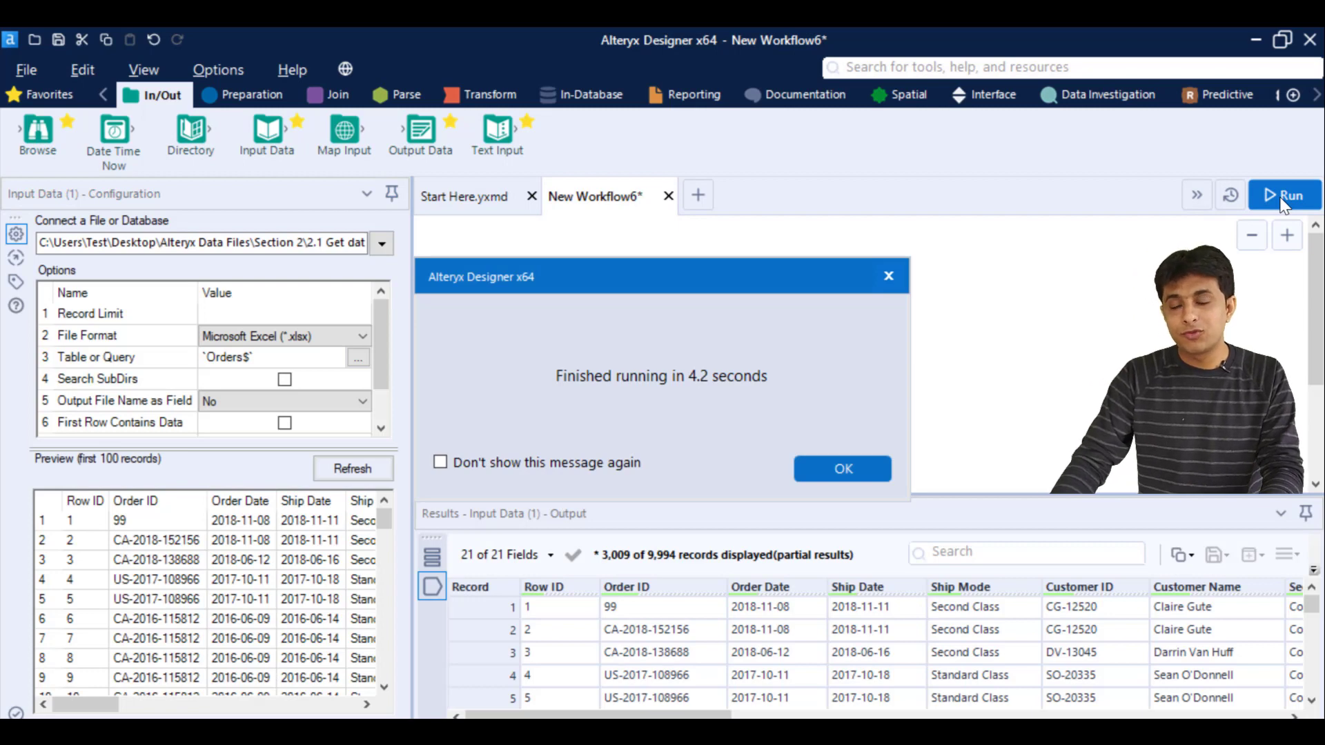
pyautogui.moveTo(678, 286); pyautogui.dragTo(845, 256)
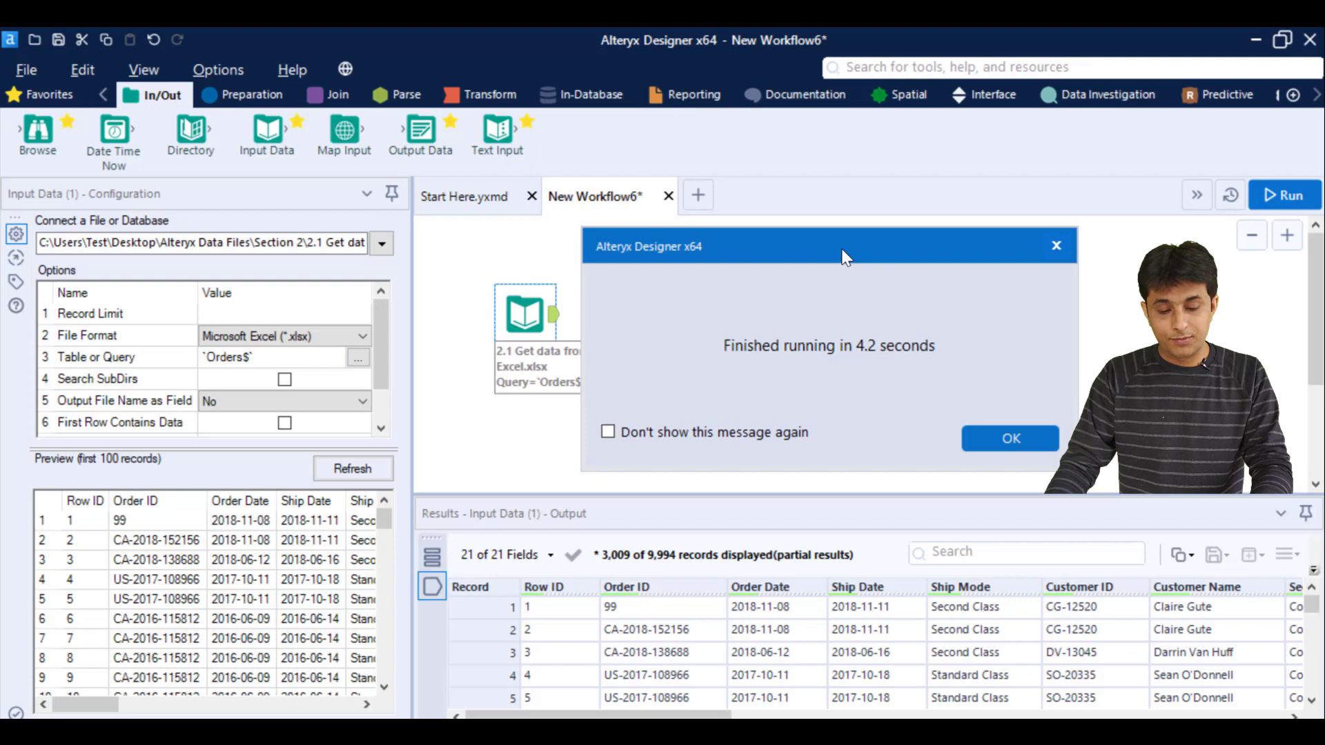
pyautogui.moveTo(828, 325); pyautogui.dragTo(948, 359)
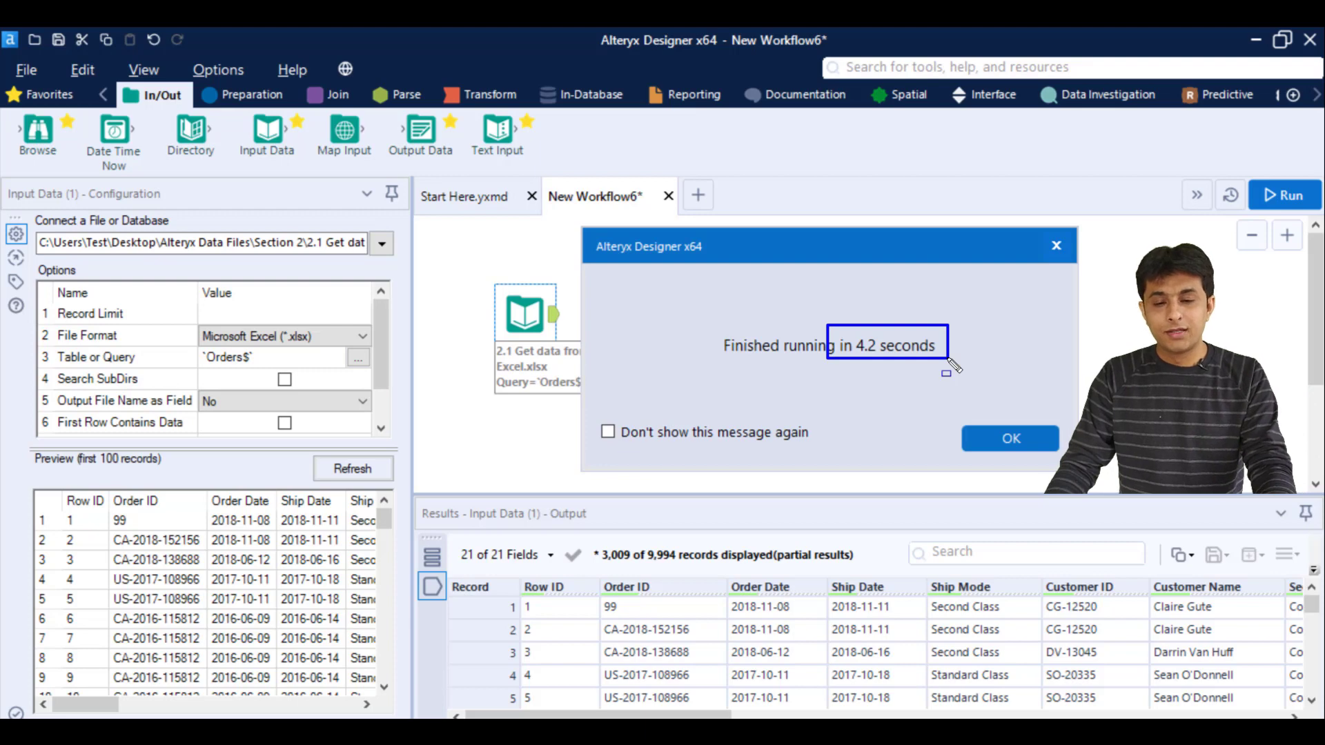
pyautogui.click(1001, 435)
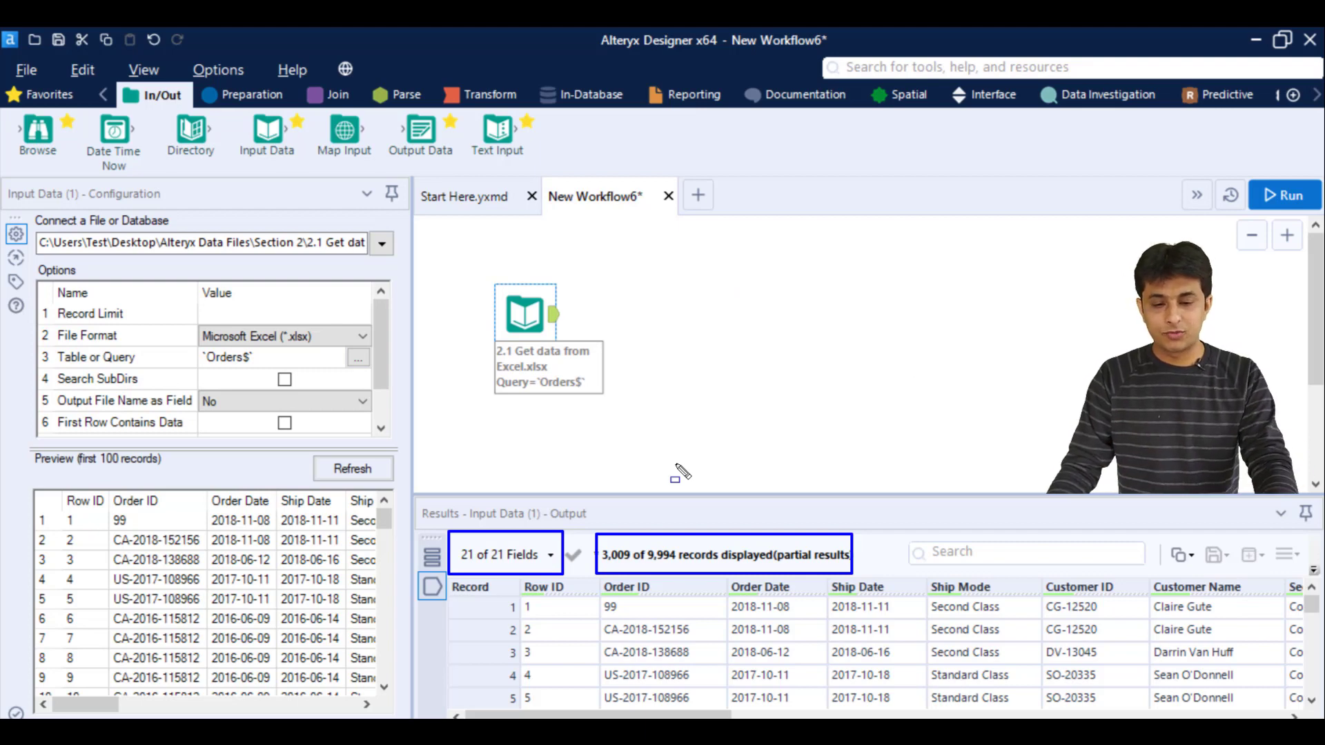
# - Widen the input configuration panel by dragging its splitter to the right
pyautogui.press('Escape')
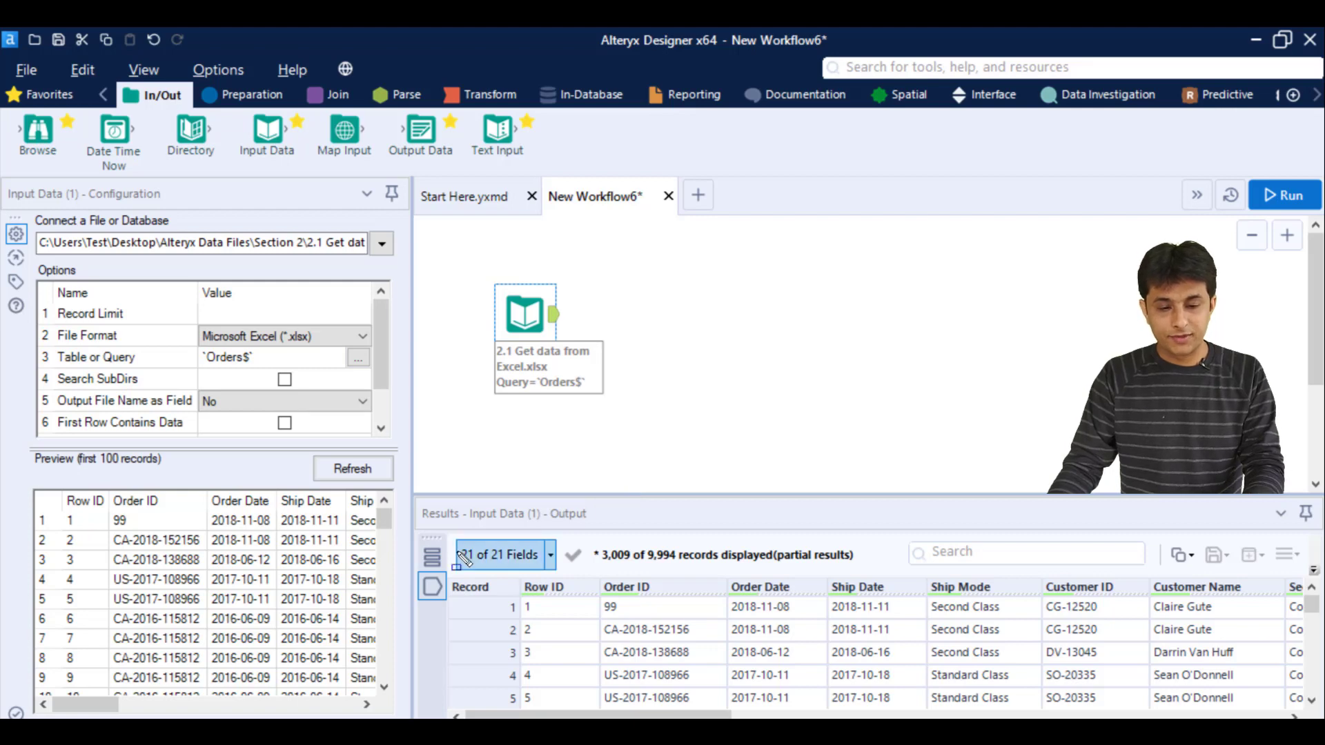
pyautogui.moveTo(435, 529); pyautogui.dragTo(575, 576)
pyautogui.moveTo(598, 532)
pyautogui.mouseDown()
pyautogui.moveTo(866, 586)
pyautogui.moveTo(886, 575)
pyautogui.mouseUp()
pyautogui.press('Escape')
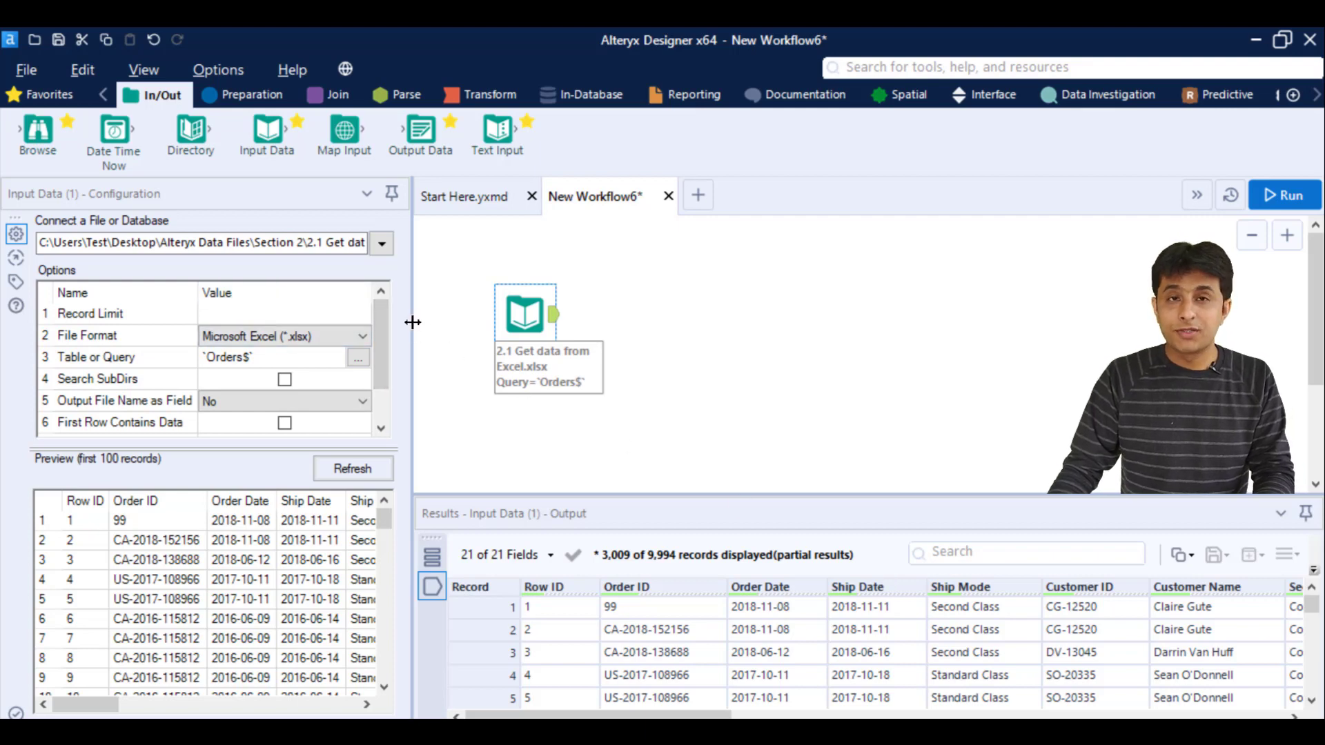
pyautogui.moveTo(412, 325); pyautogui.dragTo(483, 324)
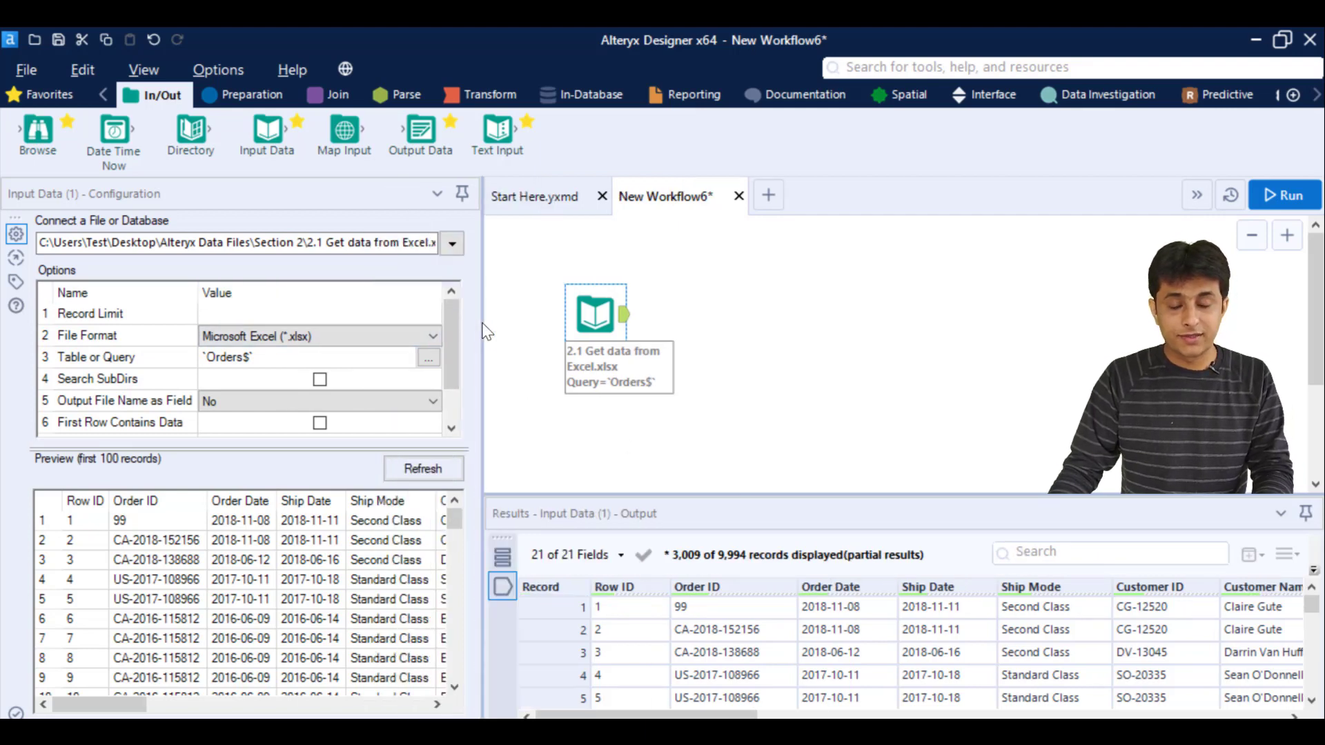
# - Set the Record Limit to 4, rerun the workflow, and reselect the Input Data tool
pyautogui.click(251, 314)
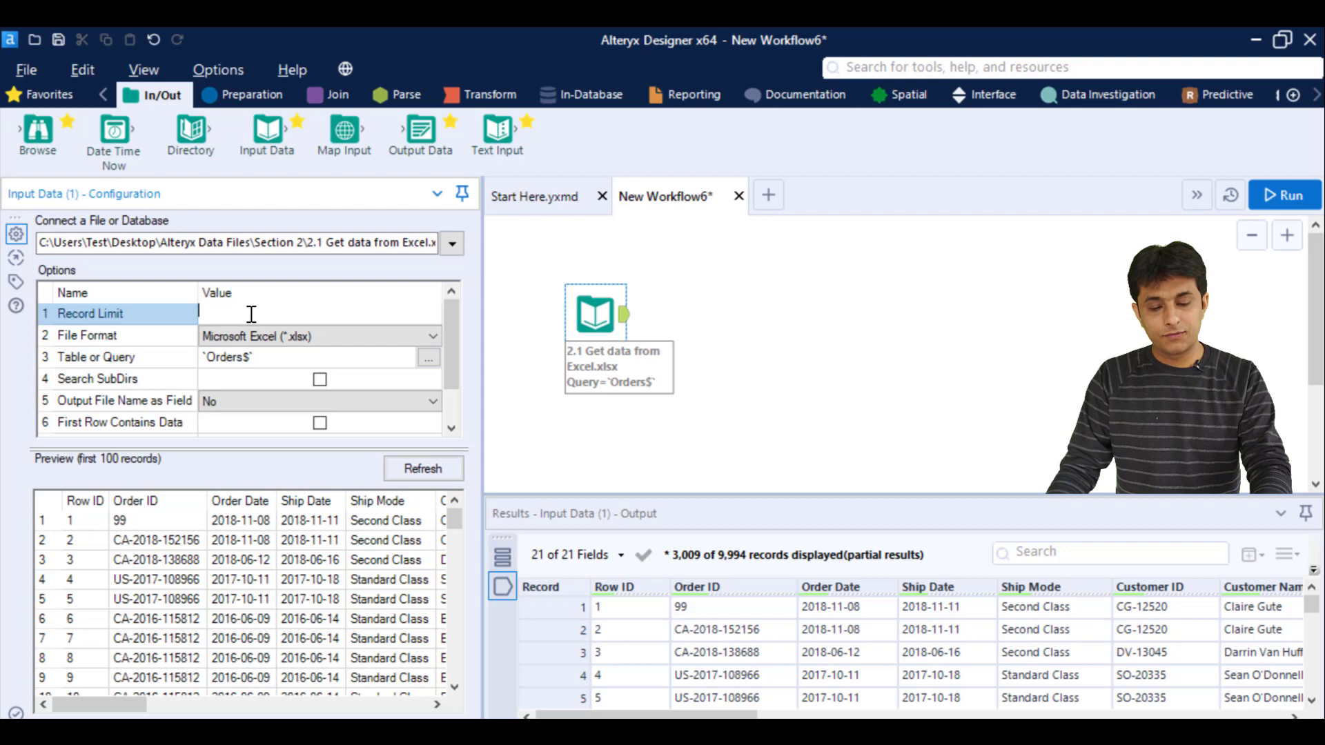
pyautogui.doubleClick(206, 309)
pyautogui.press('BackSpace')
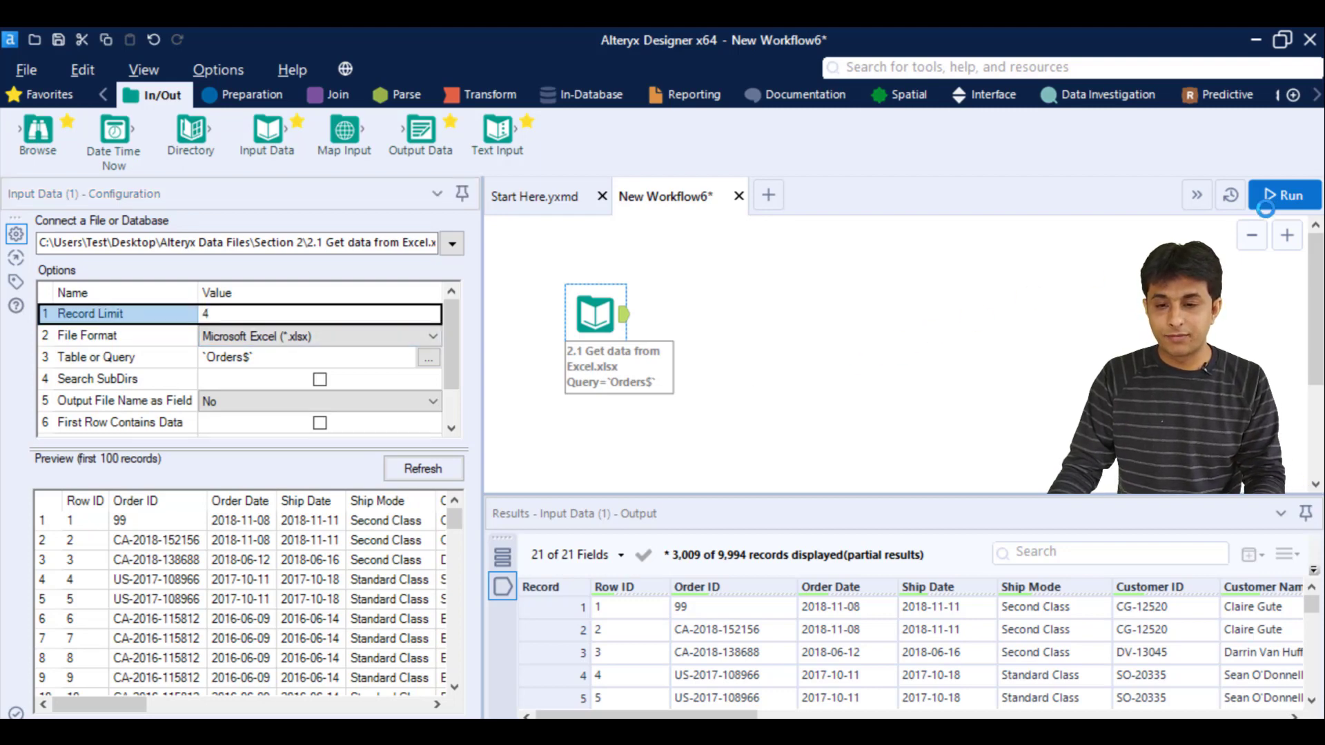
pyautogui.click(1273, 205)
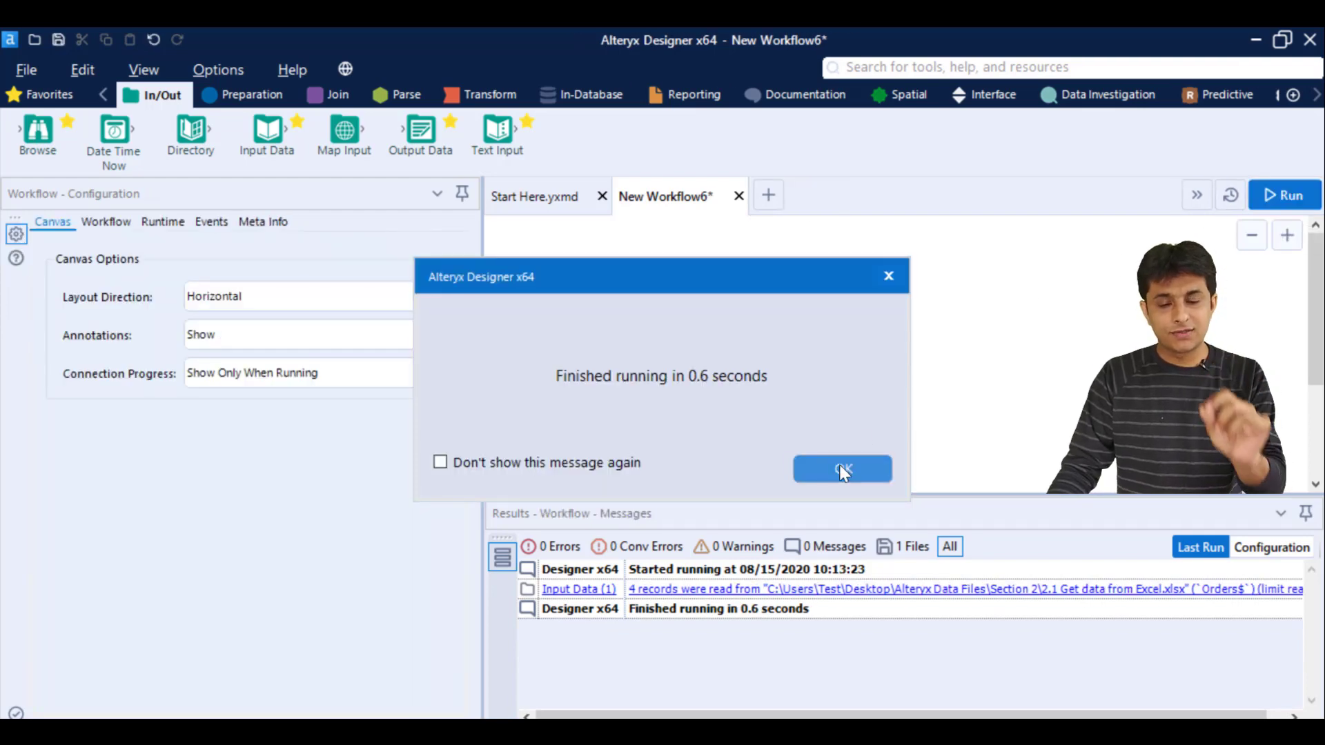
pyautogui.click(842, 469)
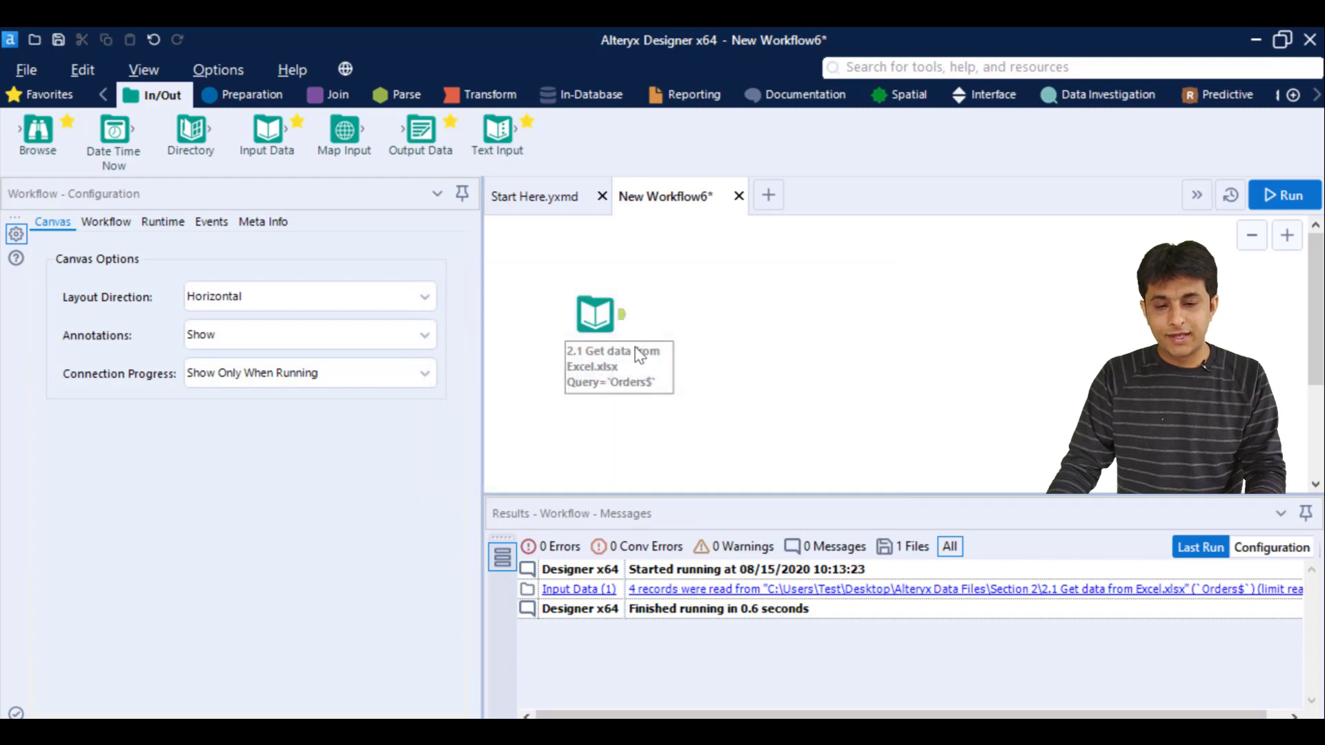
pyautogui.click(600, 324)
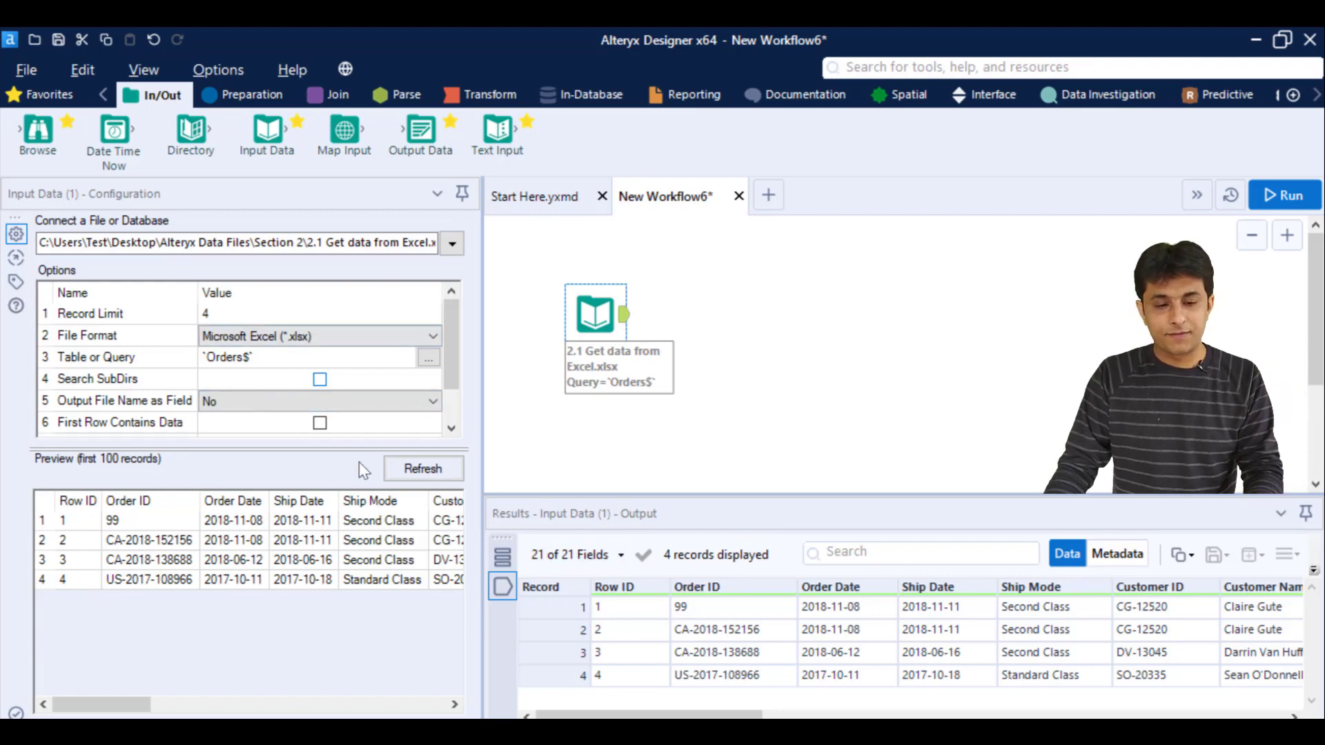
# - Keep Microsoft Excel (*.xlsx) format and reselect Orders as the Table or Query sheet
pyautogui.moveTo(384, 453); pyautogui.dragTo(398, 512)
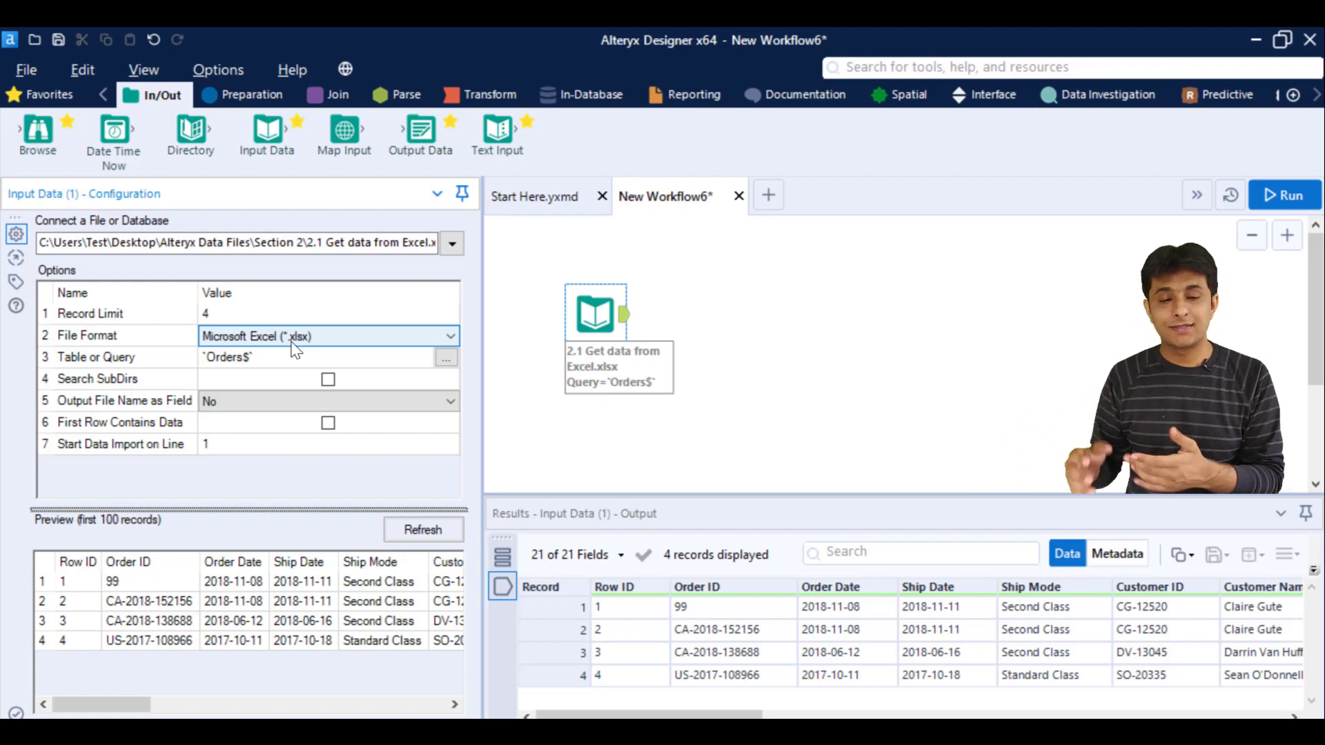
pyautogui.click(319, 343)
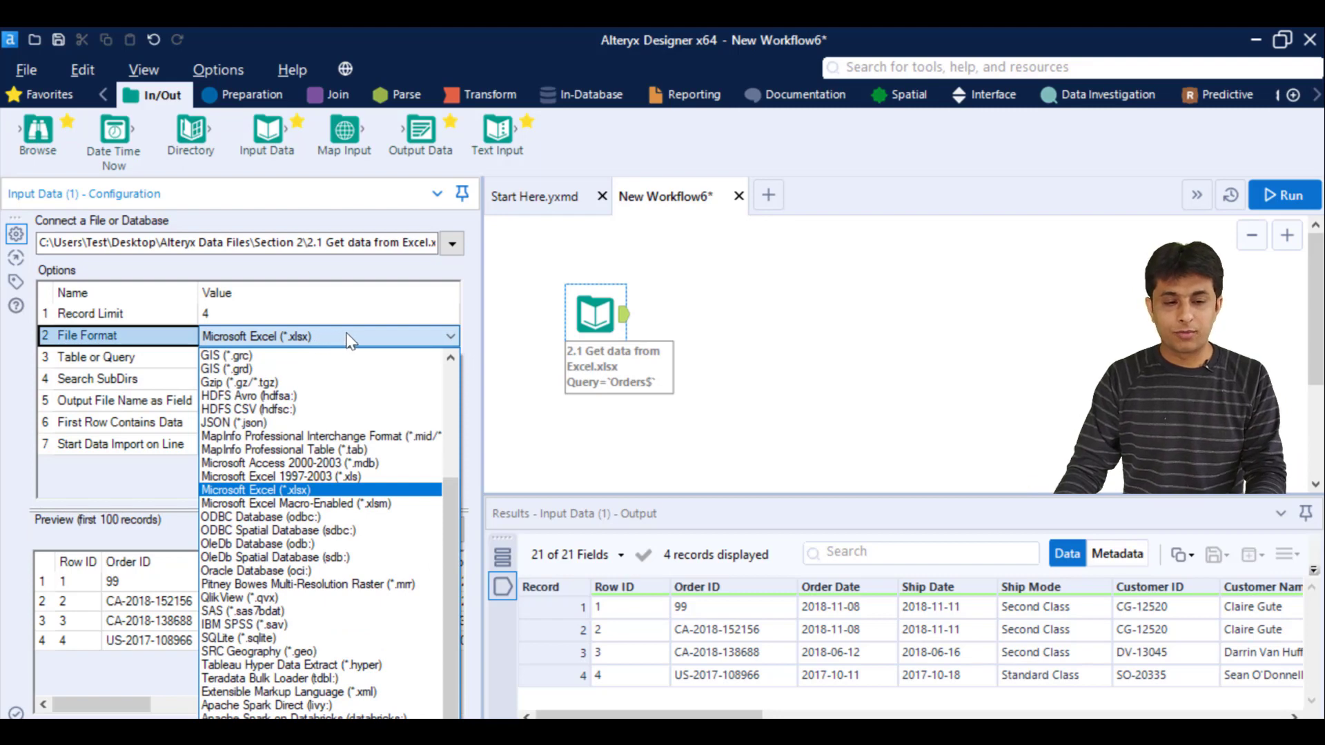
pyautogui.click(356, 340)
pyautogui.click(131, 358)
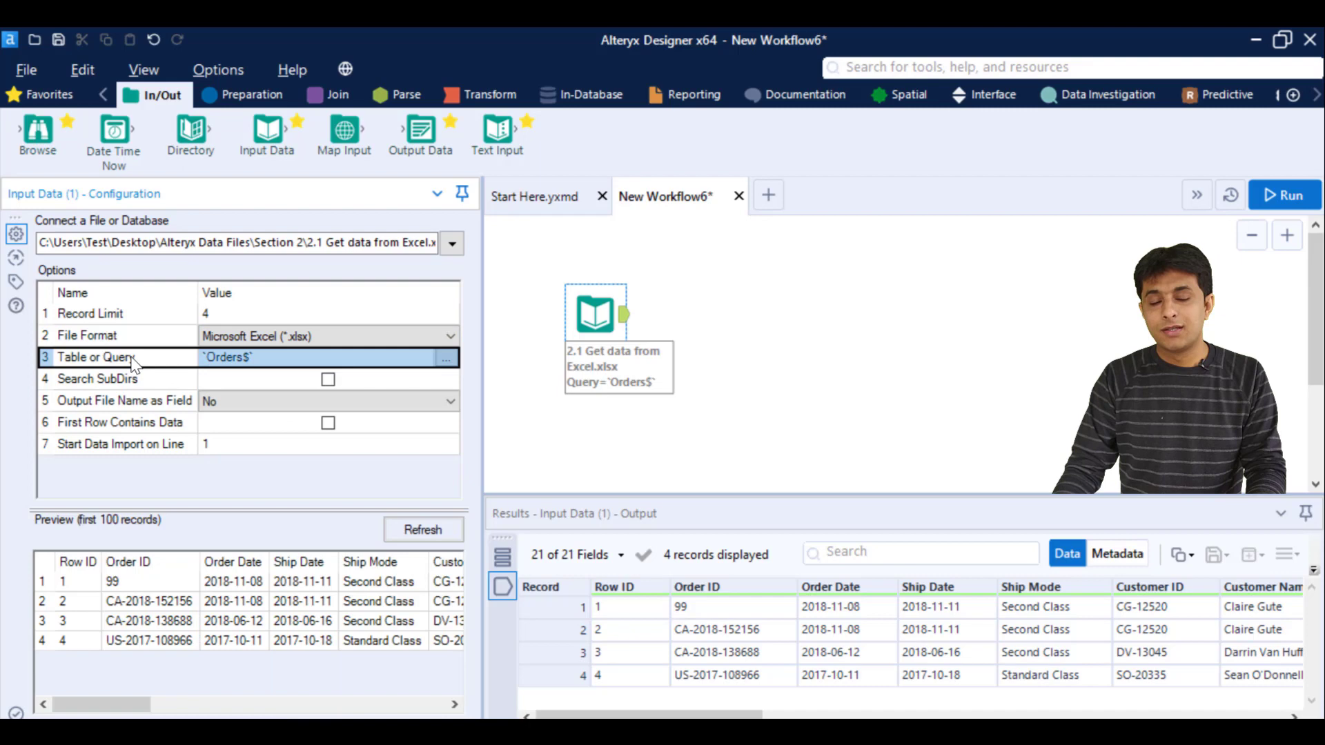
pyautogui.click(445, 357)
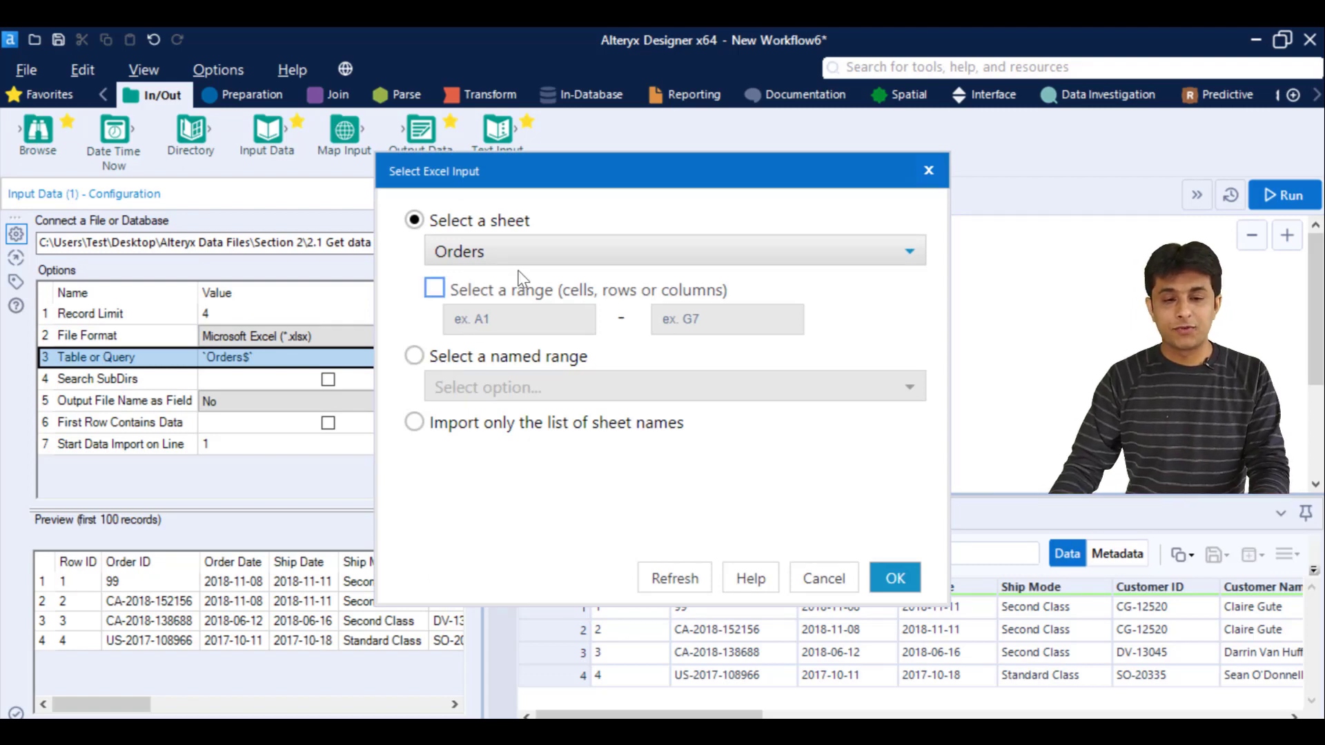
pyautogui.click(531, 257)
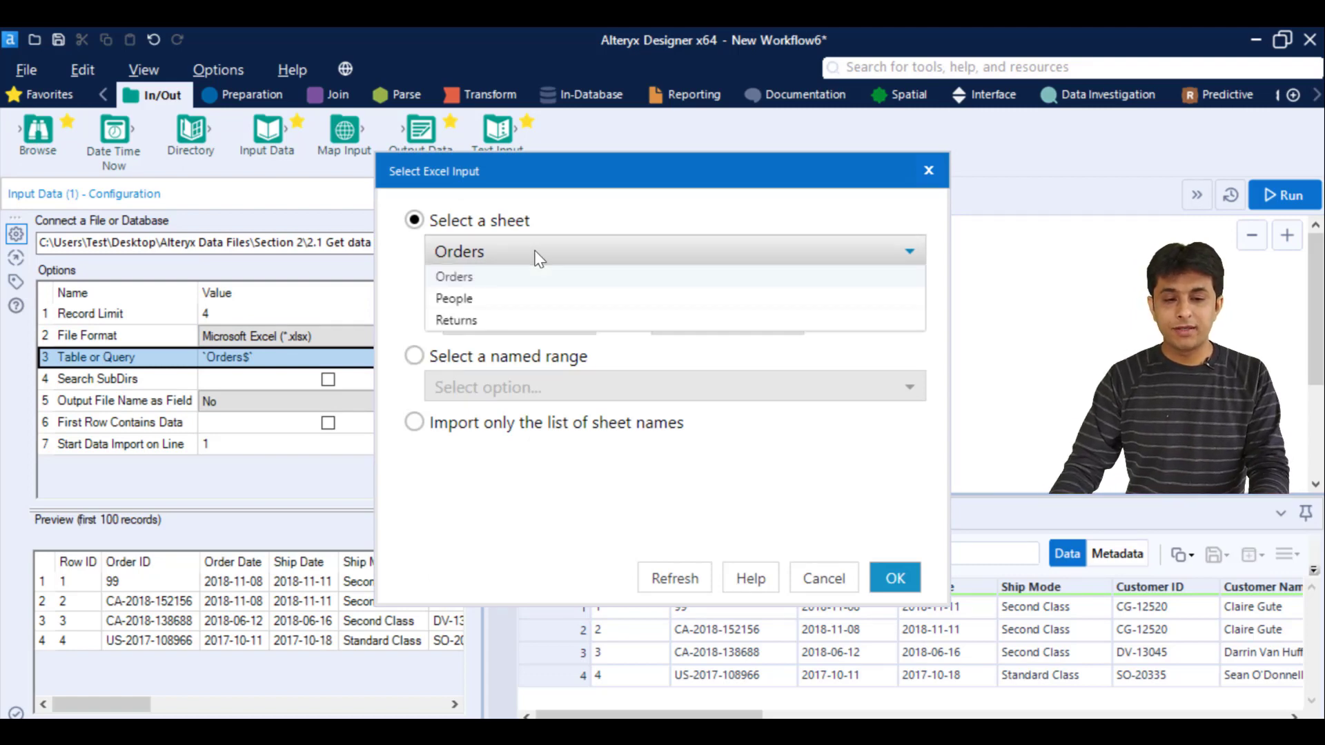
pyautogui.click(487, 279)
pyautogui.click(895, 580)
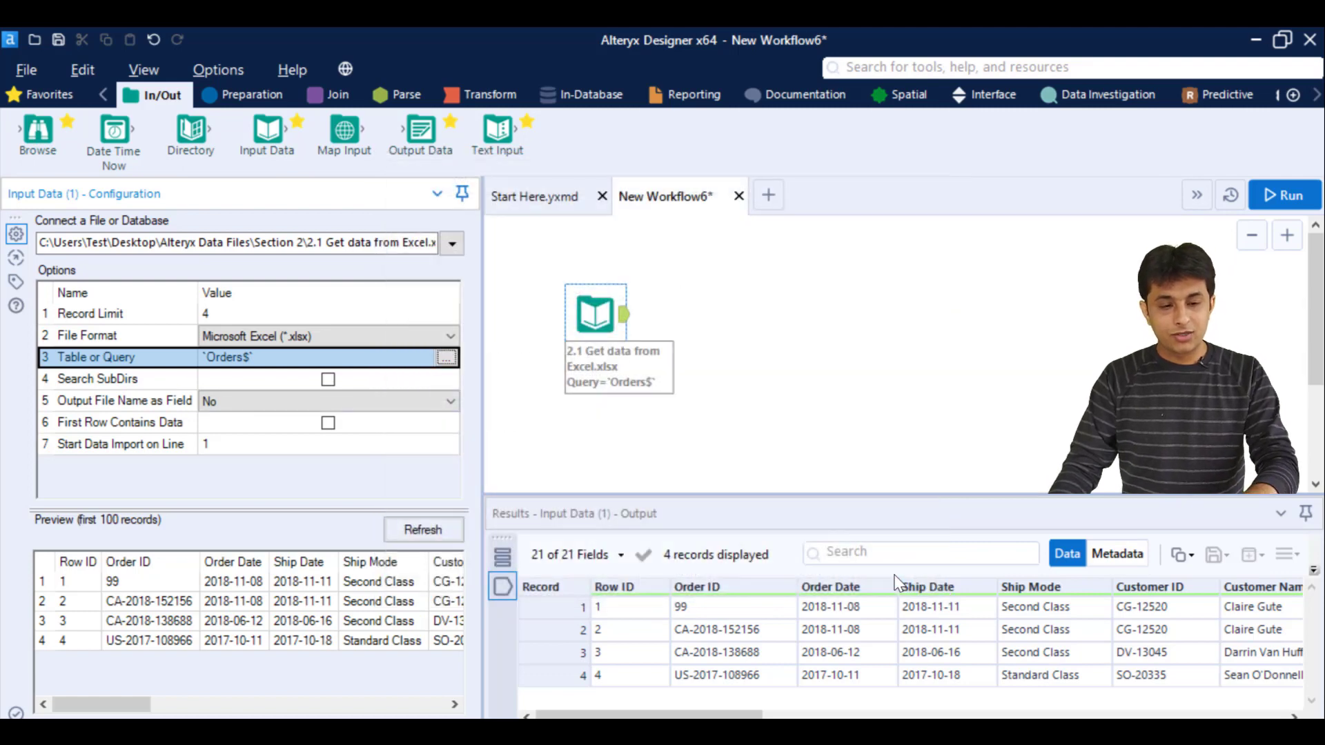
pyautogui.hotkey('ctrl', 'f')
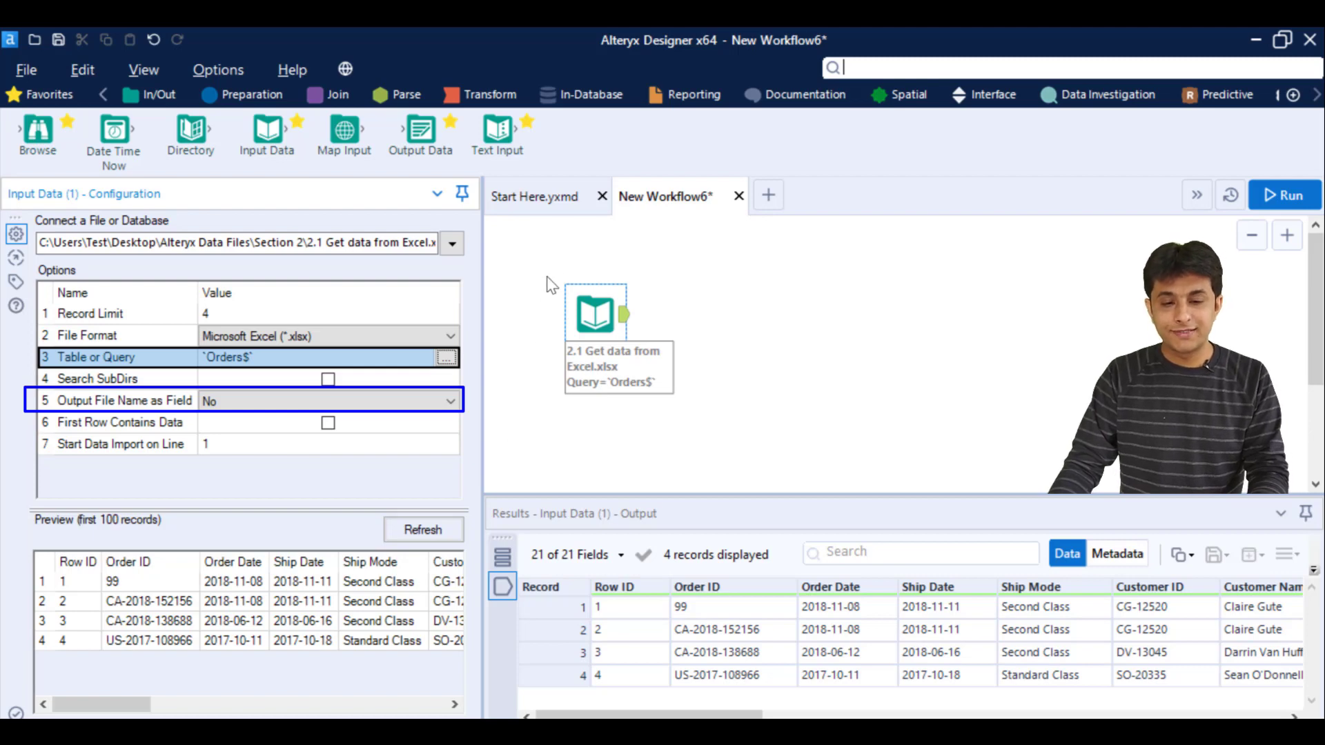
# - Set the Input Data option Output File Name as Field to File Name Only
pyautogui.moveTo(550, 269); pyautogui.dragTo(693, 423)
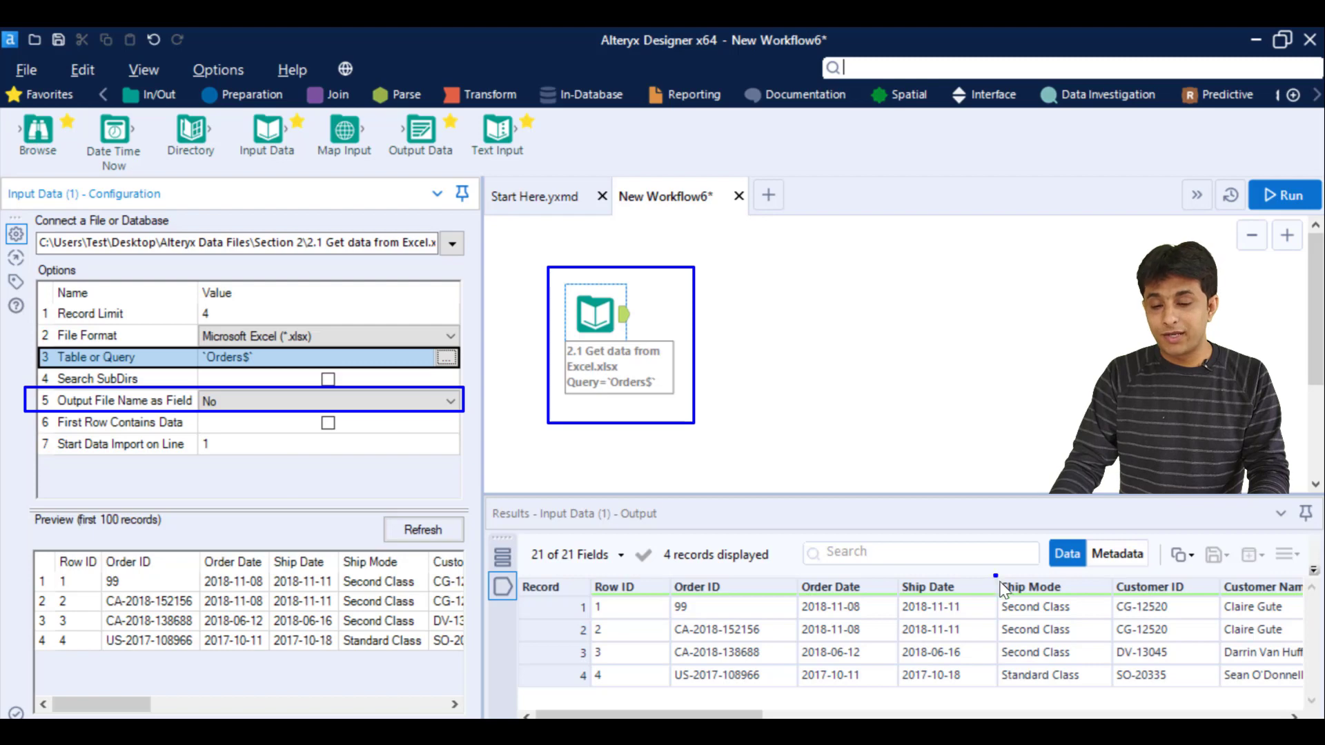
pyautogui.moveTo(996, 577); pyautogui.dragTo(1098, 686)
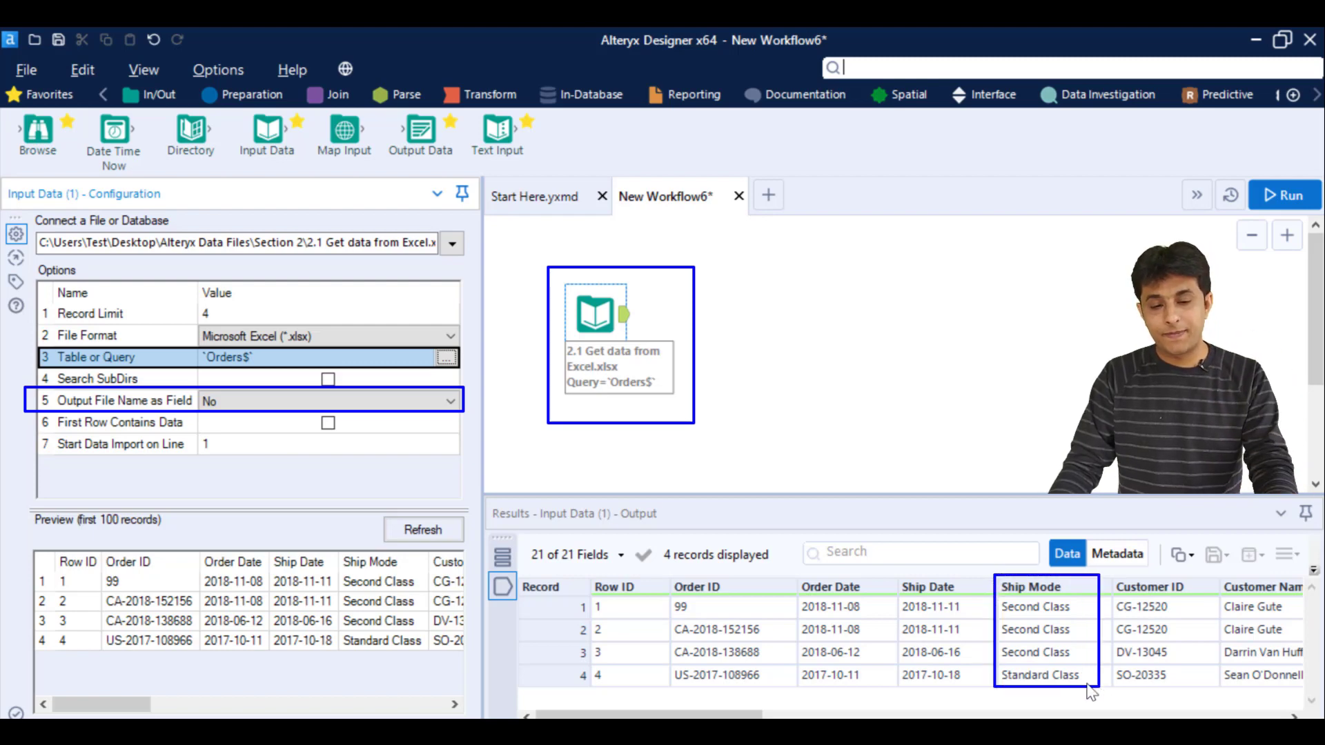
pyautogui.moveTo(510, 532); pyautogui.dragTo(631, 571)
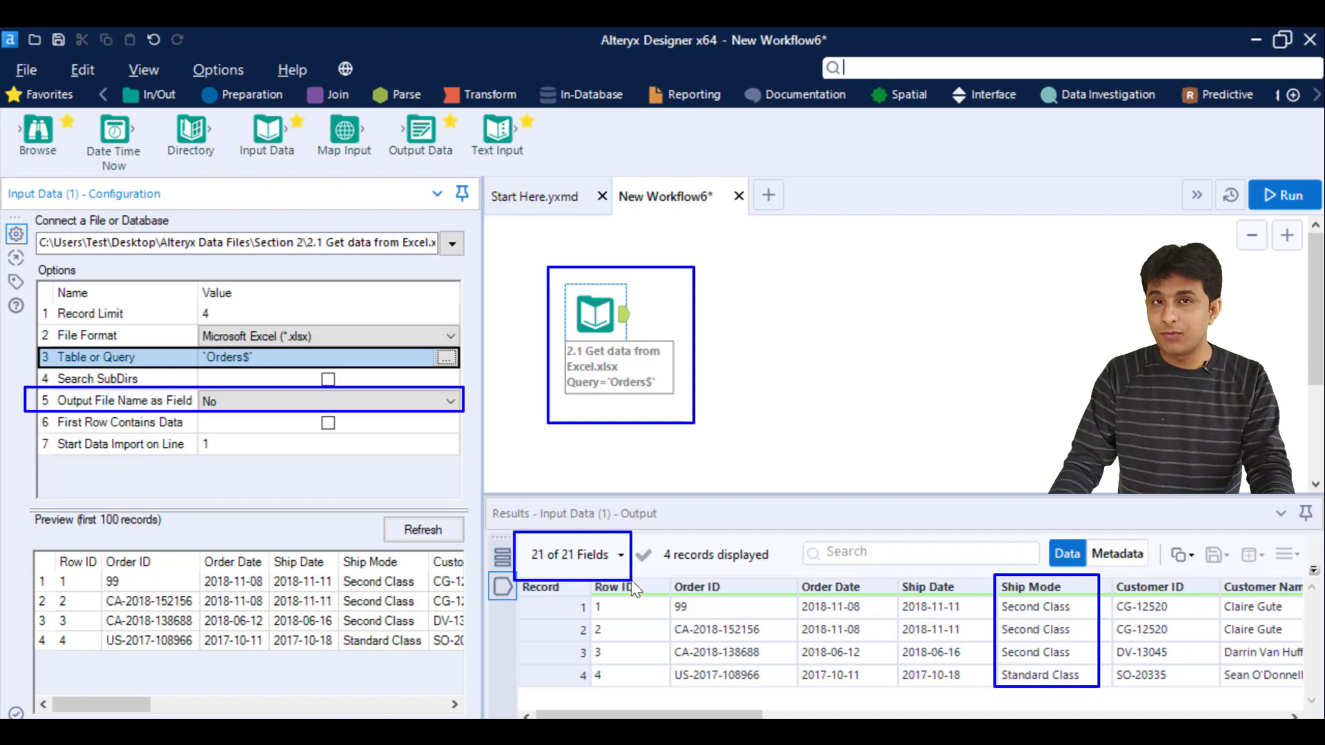
pyautogui.press('Escape')
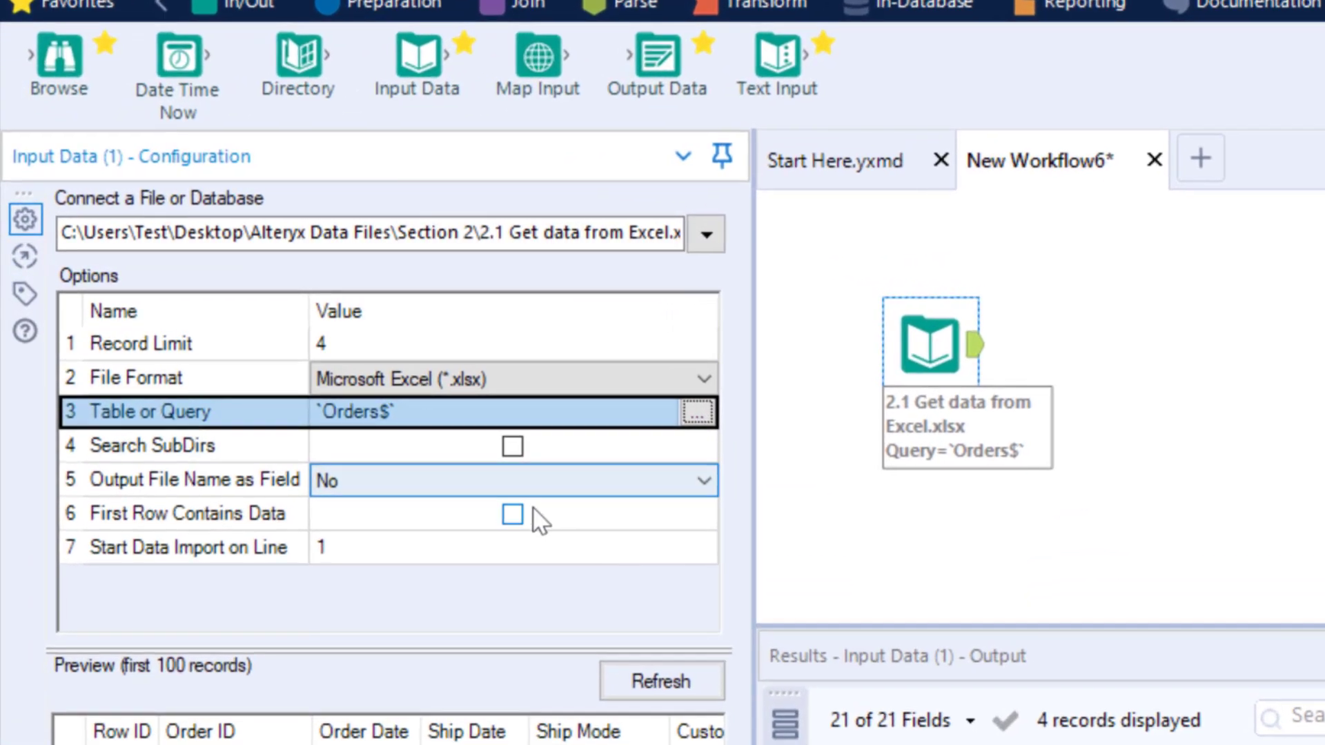
pyautogui.click(326, 407)
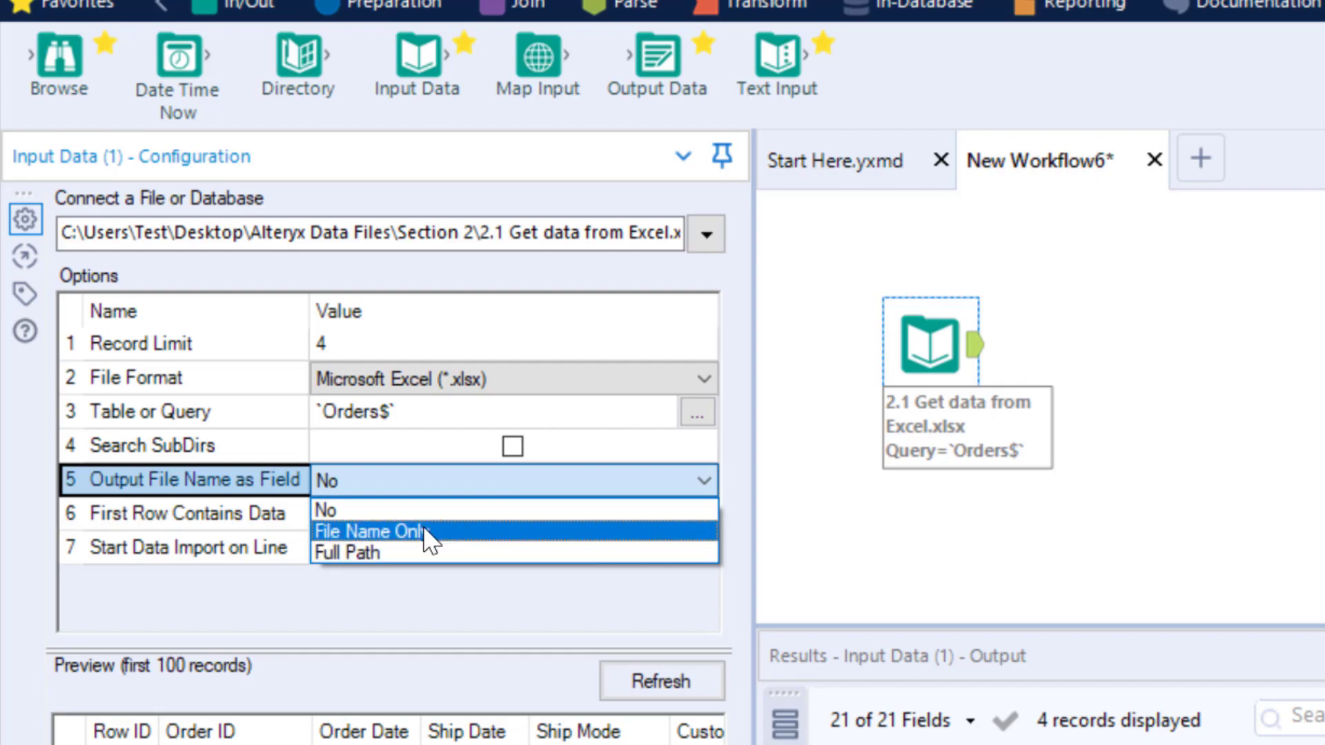
pyautogui.click(487, 531)
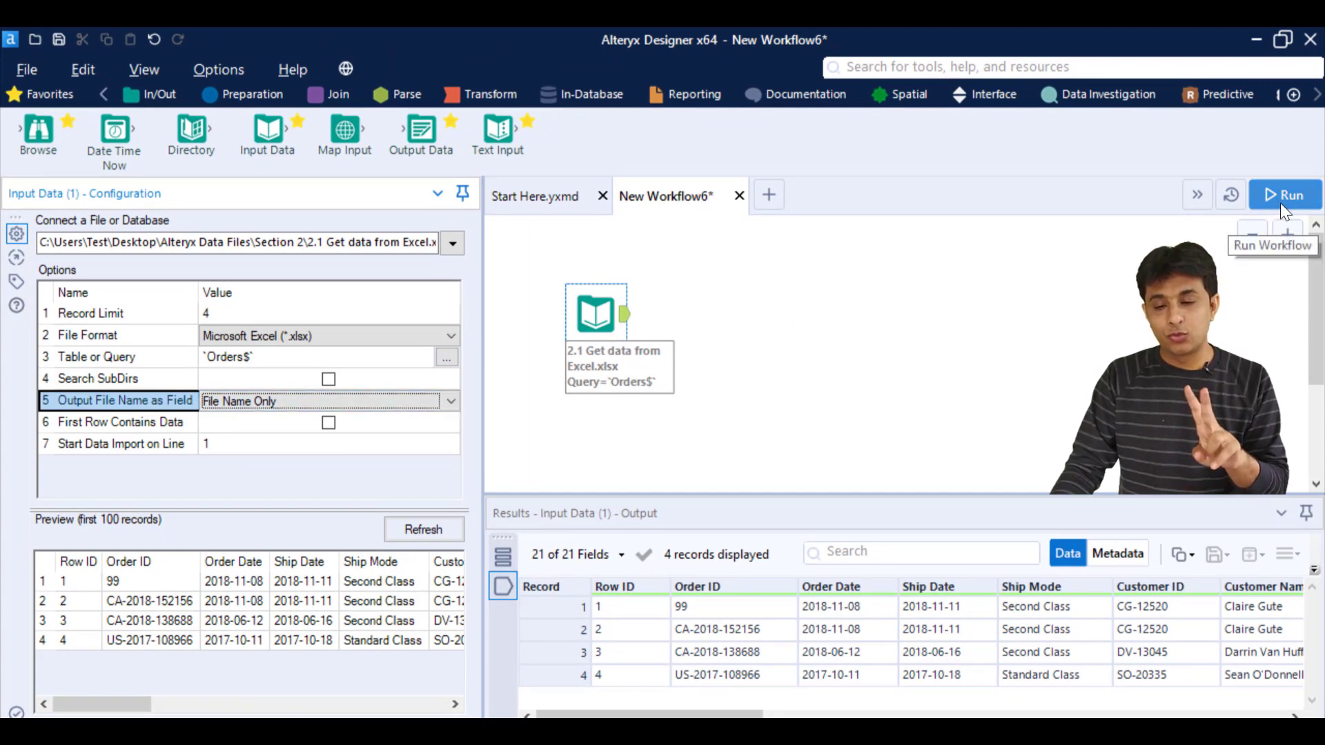
# - Rerun the workflow and scroll the Results grid right to the new FileName column
pyautogui.click(1280, 203)
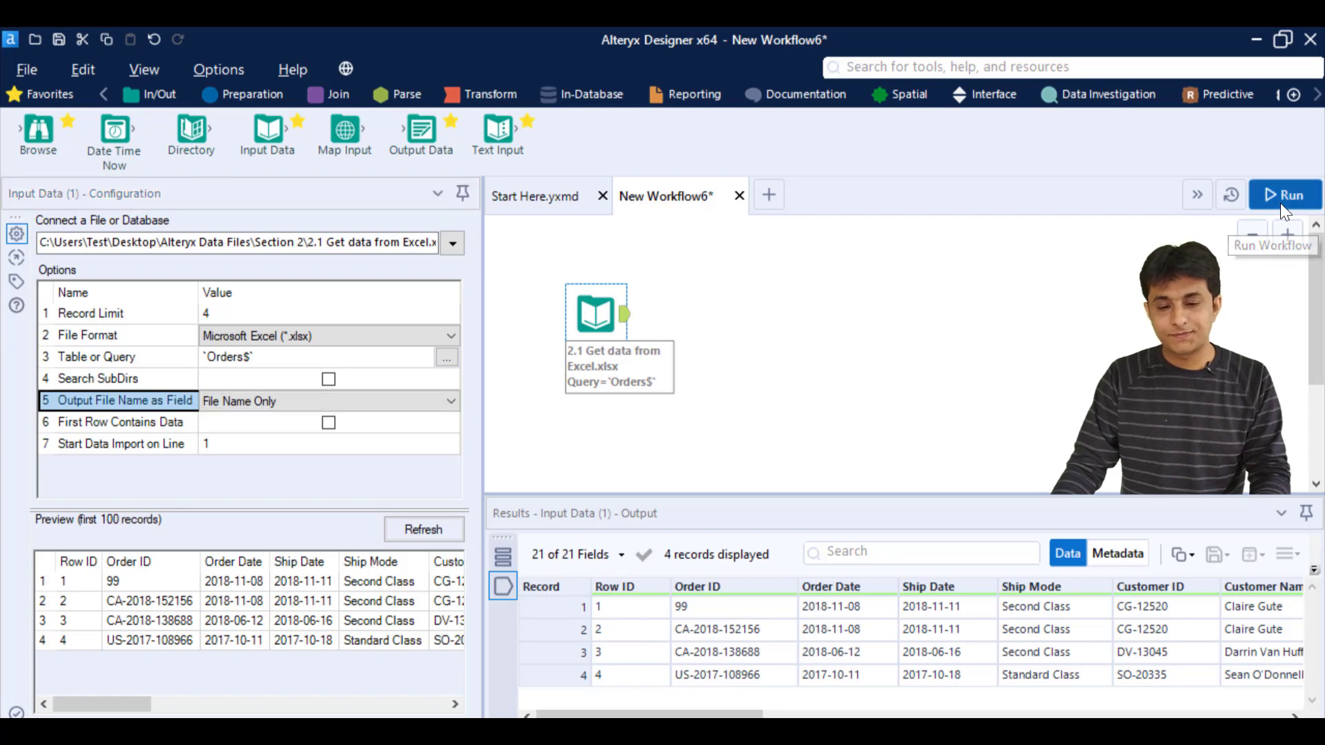
pyautogui.click(842, 469)
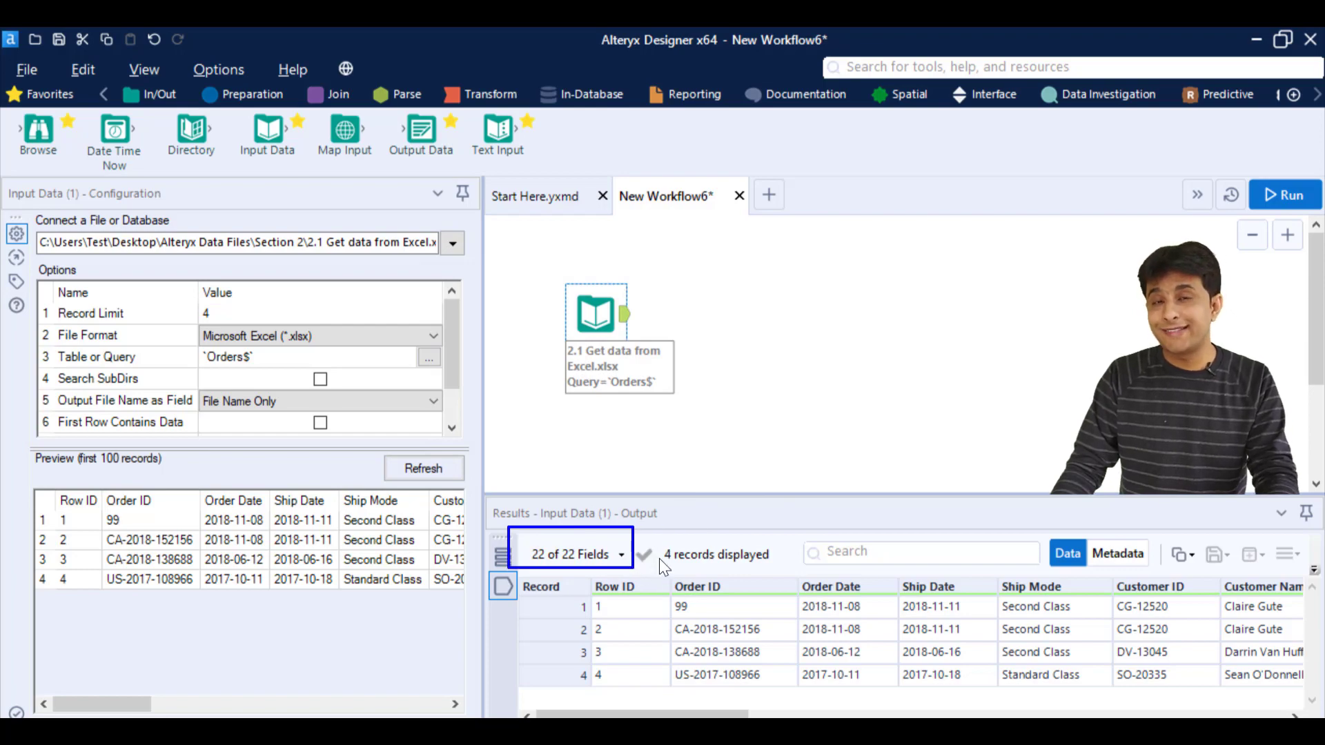
pyautogui.moveTo(641, 714); pyautogui.dragTo(732, 714)
pyautogui.moveTo(828, 714); pyautogui.dragTo(1104, 714)
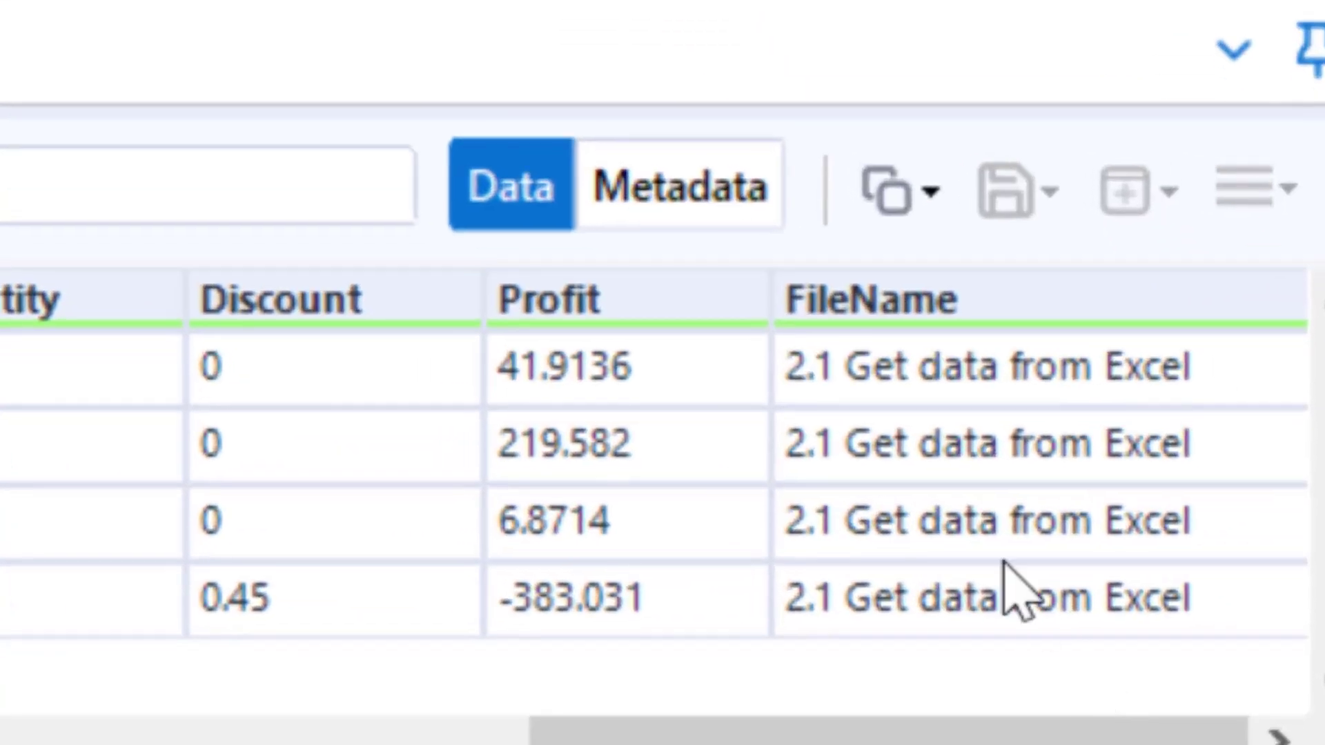
pyautogui.moveTo(755, 257)
pyautogui.mouseDown()
pyautogui.moveTo(1198, 694)
pyautogui.moveTo(1269, 672)
pyautogui.mouseUp()
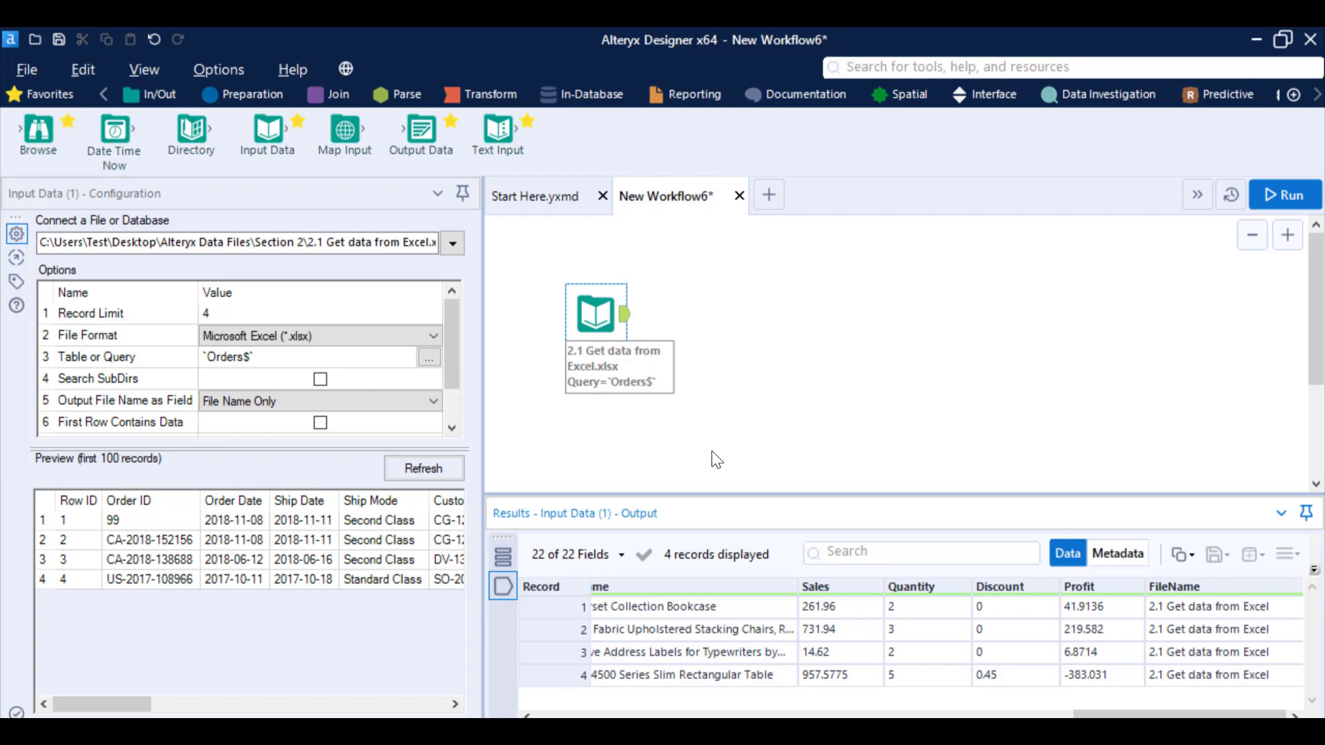
# - Start saving the workflow into a new Output Files folder created on the Desktop
pyautogui.click(15, 72)
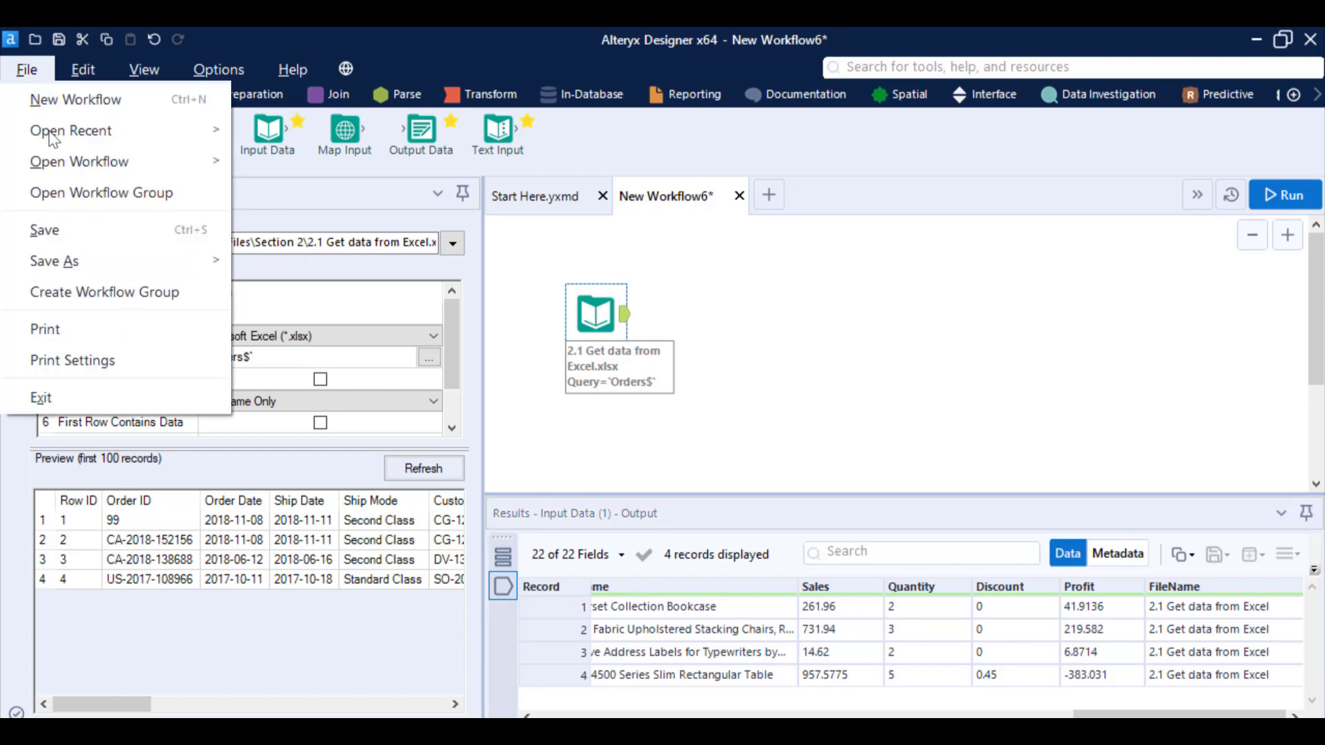
pyautogui.click(101, 223)
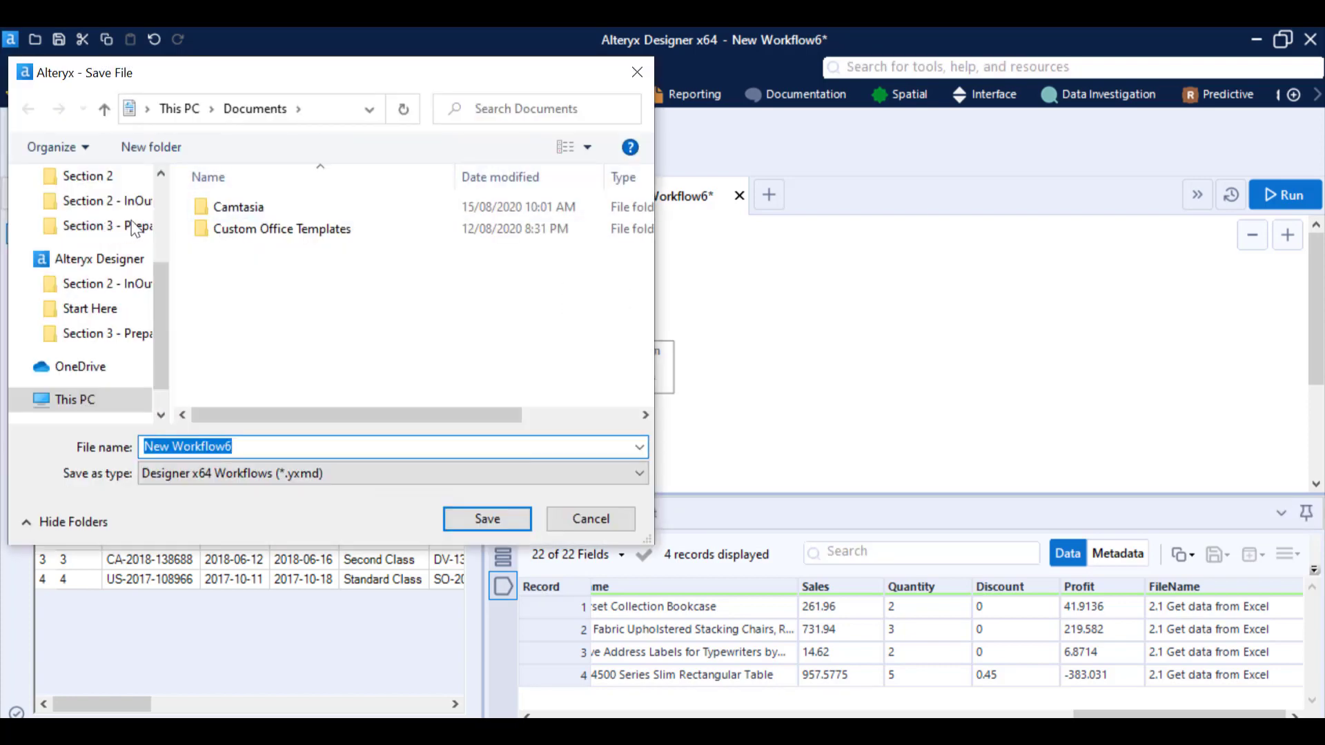
pyautogui.scroll(3, 157, 217)
pyautogui.click(100, 223)
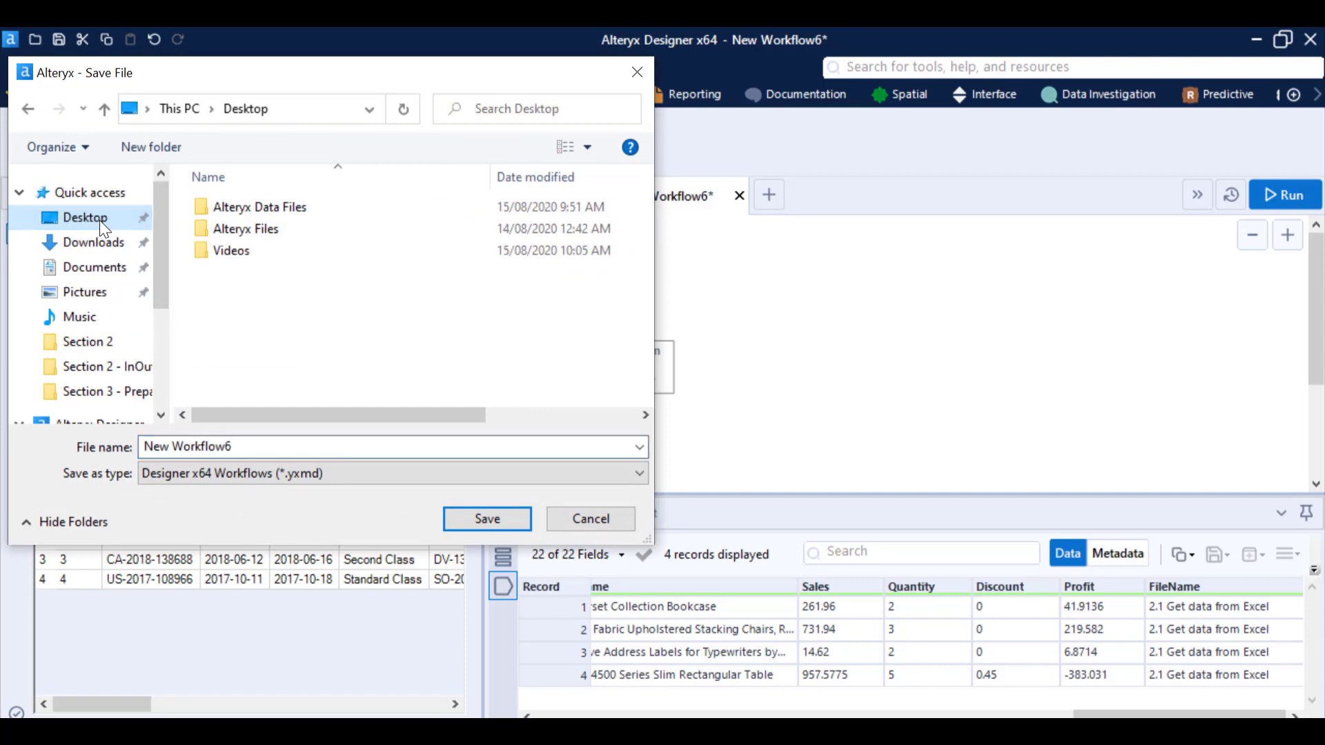
pyautogui.click(154, 148)
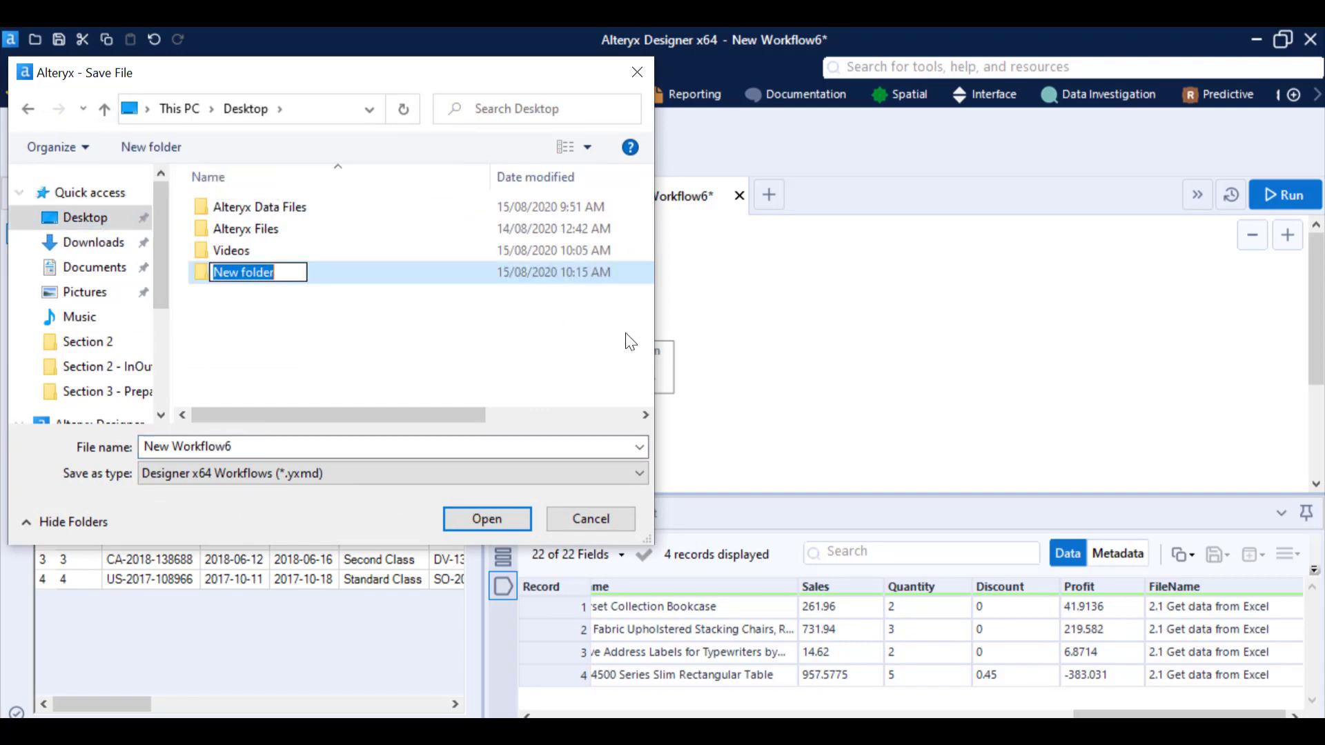
pyautogui.write('Output Files')
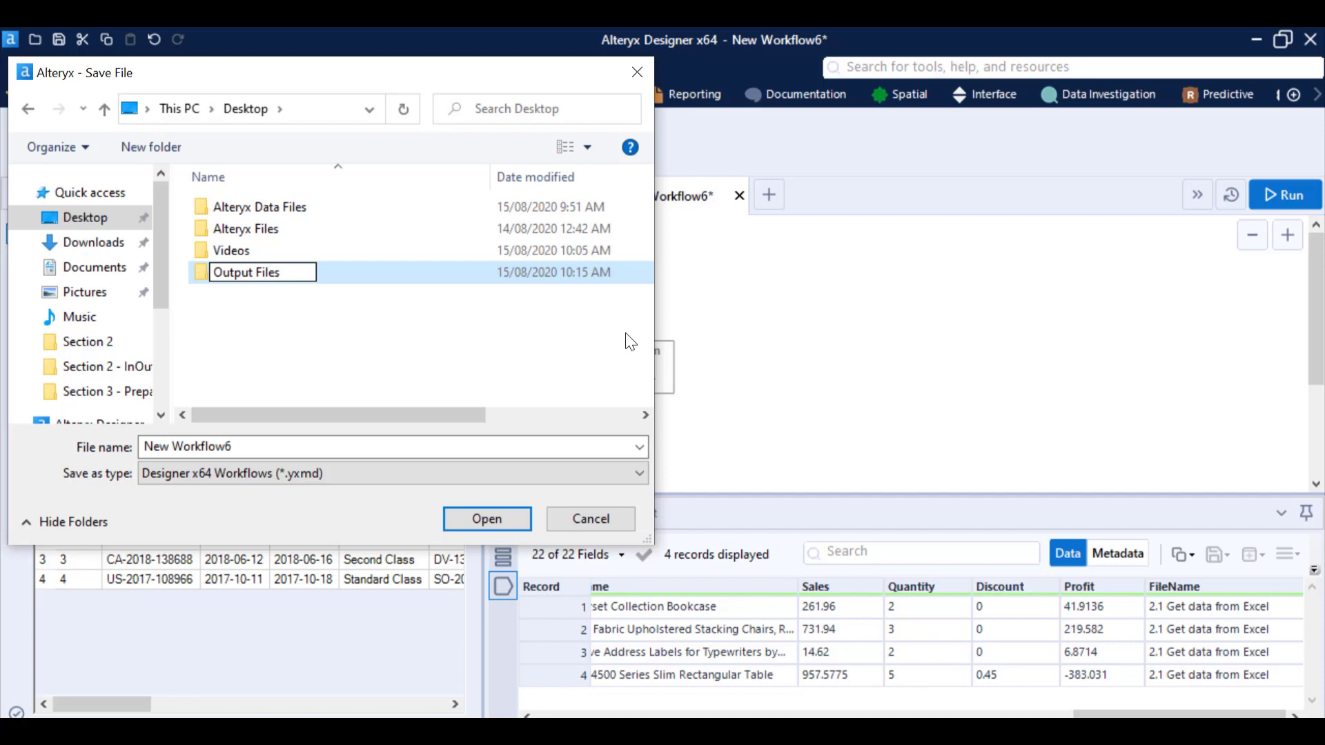
pyautogui.press('Return')
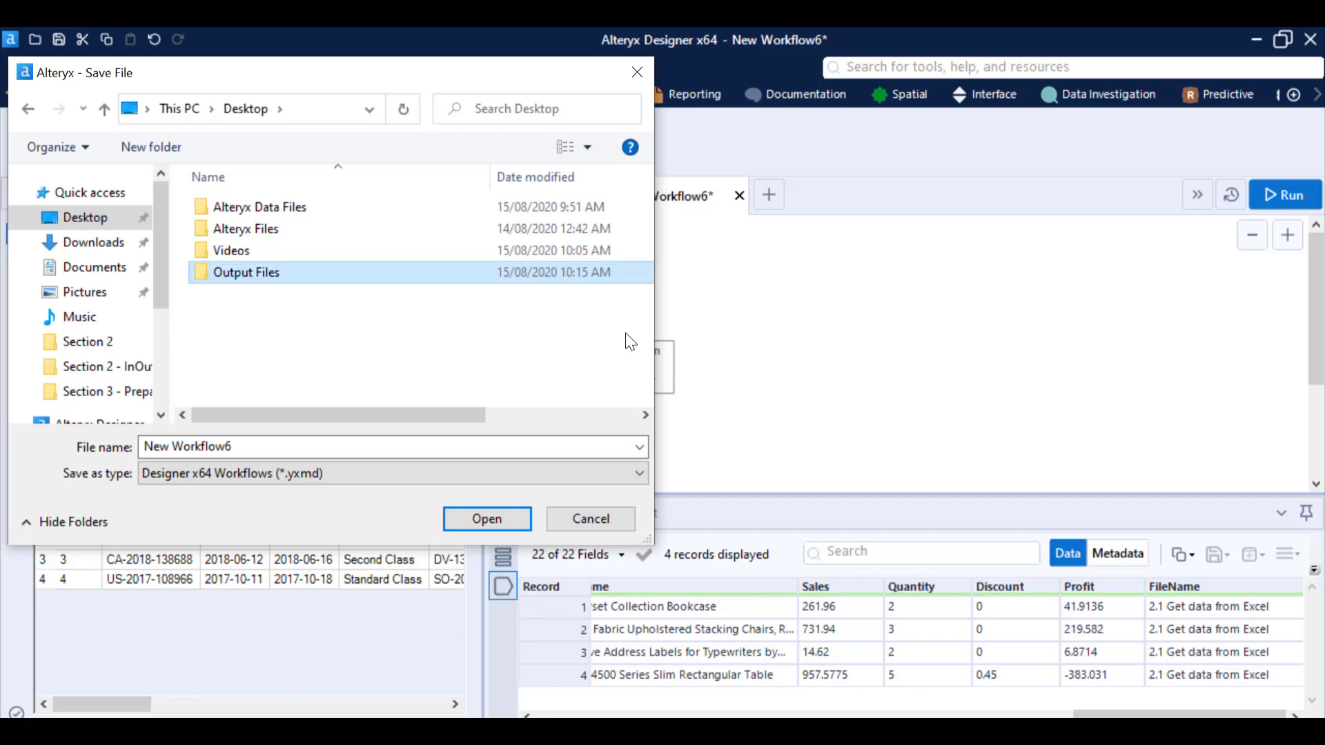
pyautogui.press('Return')
# - Name the file '2.1 Get Data from Excel in Alteryx' with the .yxmd workflow type
pyautogui.click(295, 453)
pyautogui.hotkey('ctrl', 'a')
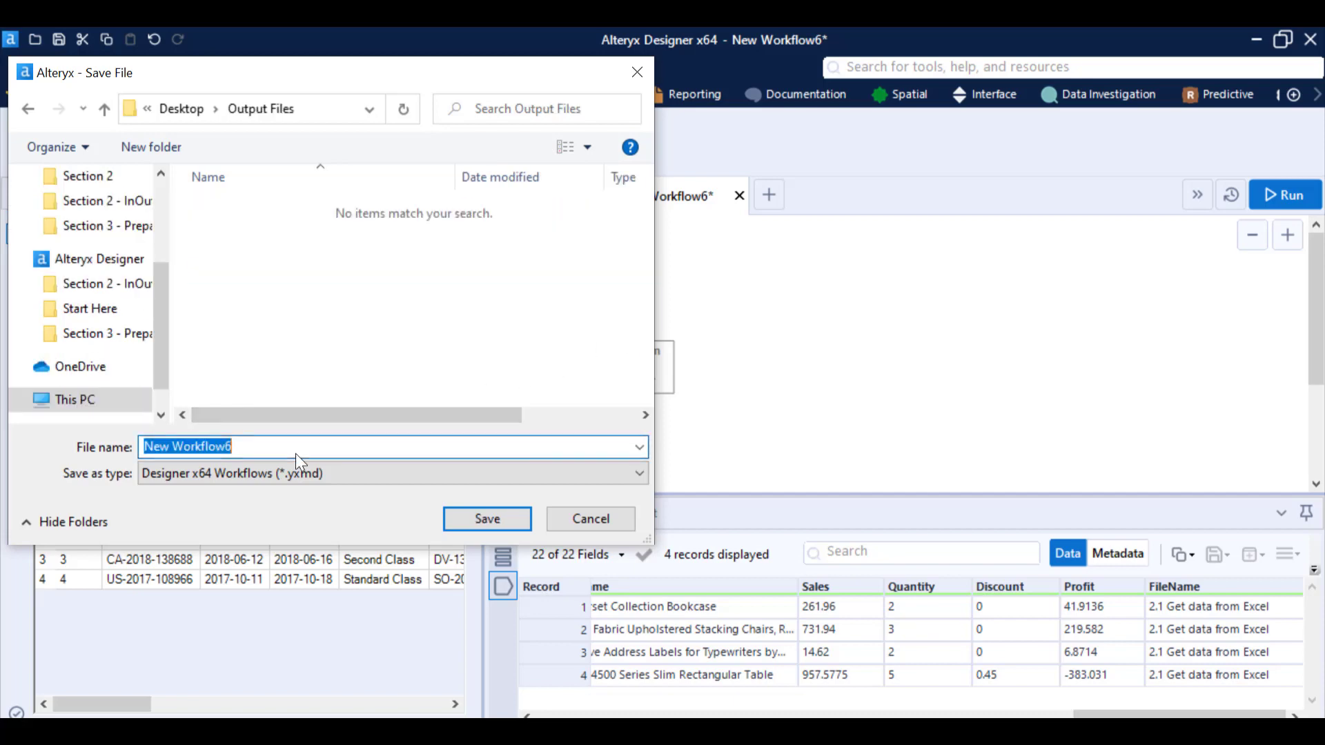
pyautogui.write('2.1 Get D')
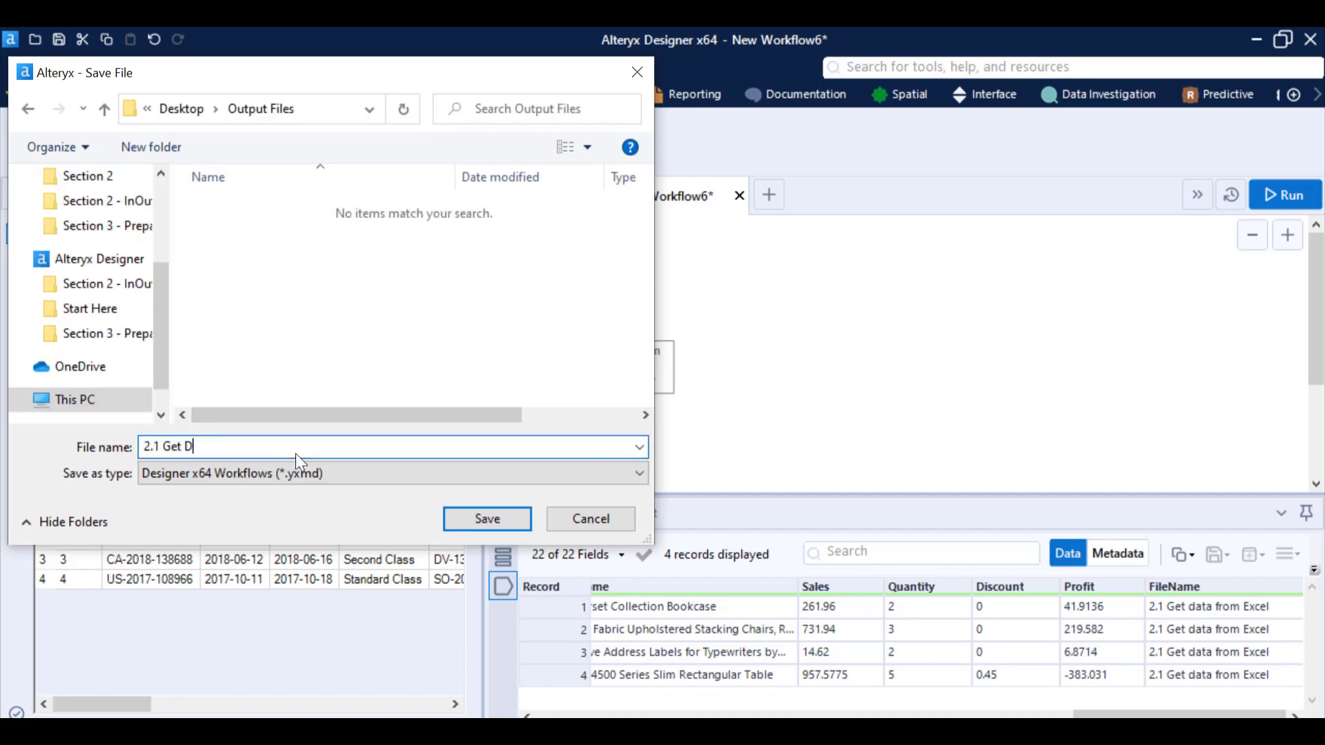
pyautogui.write('ata from Excel in Alteryx')
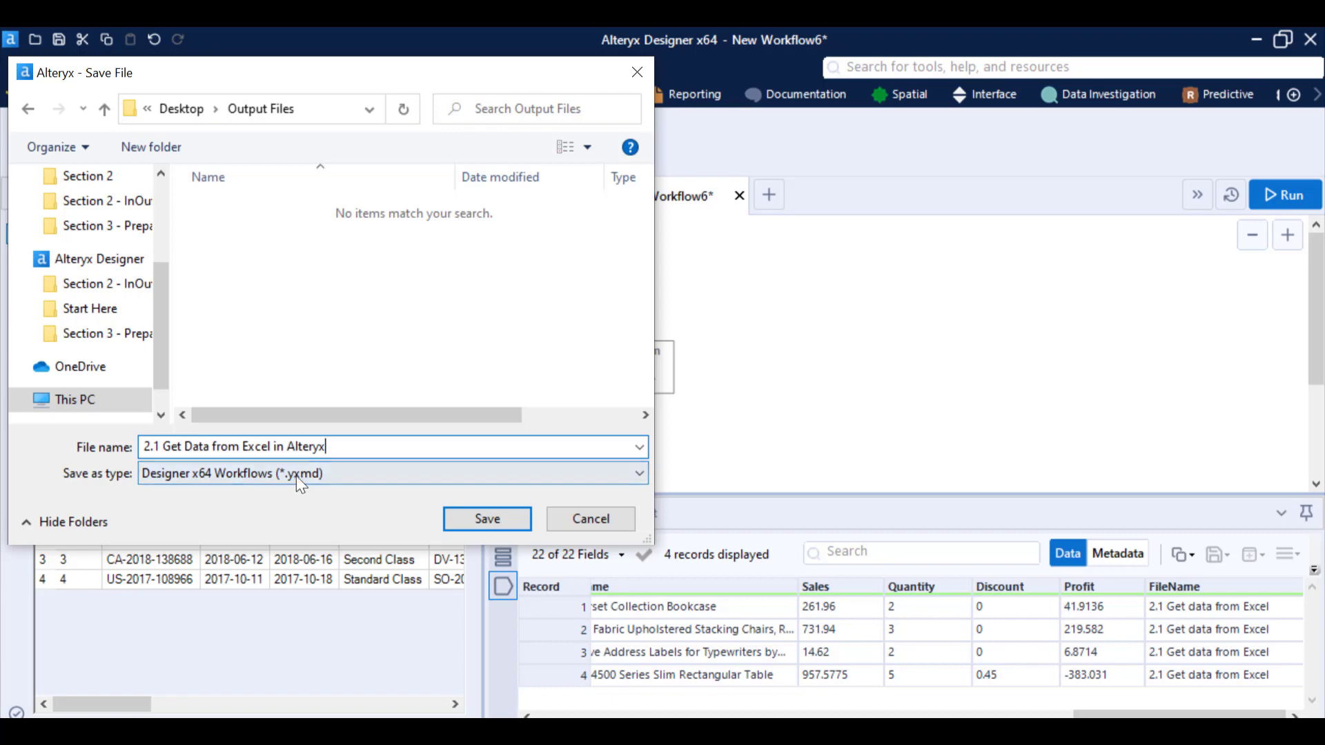
pyautogui.click(345, 482)
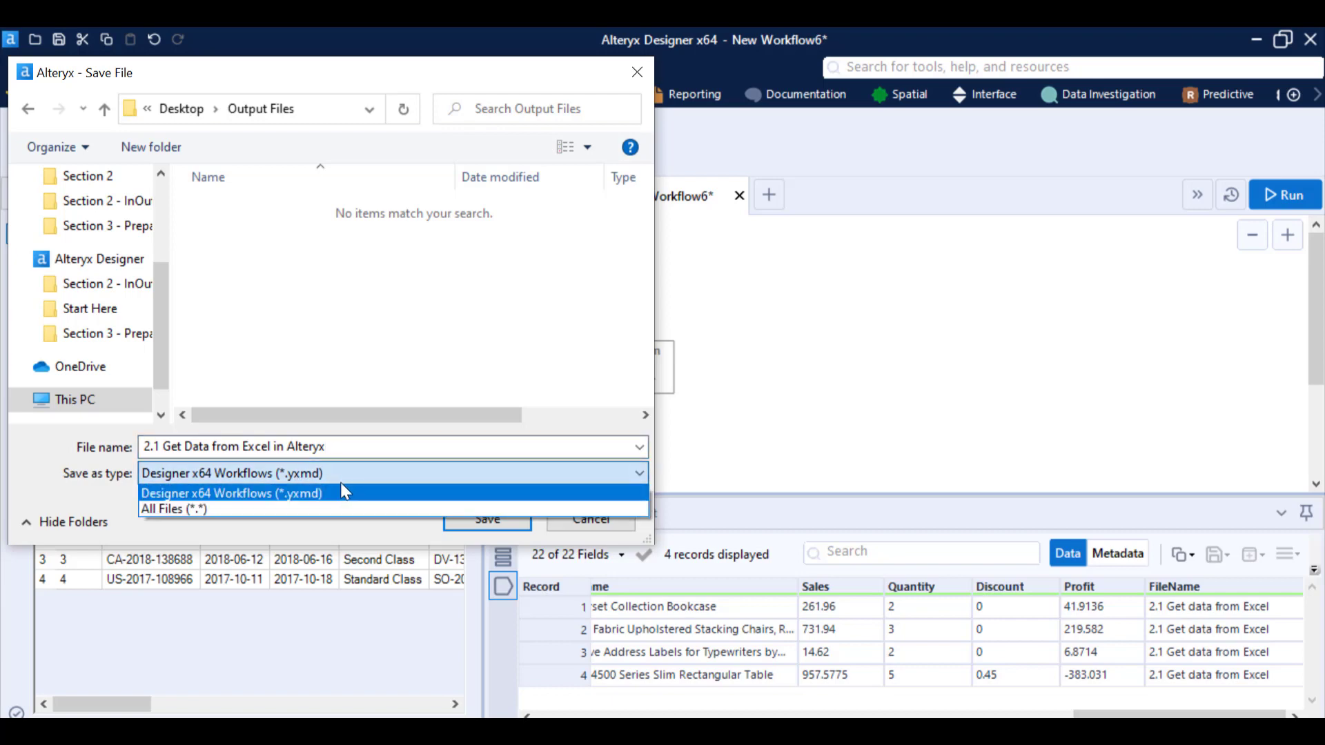
pyautogui.click(275, 495)
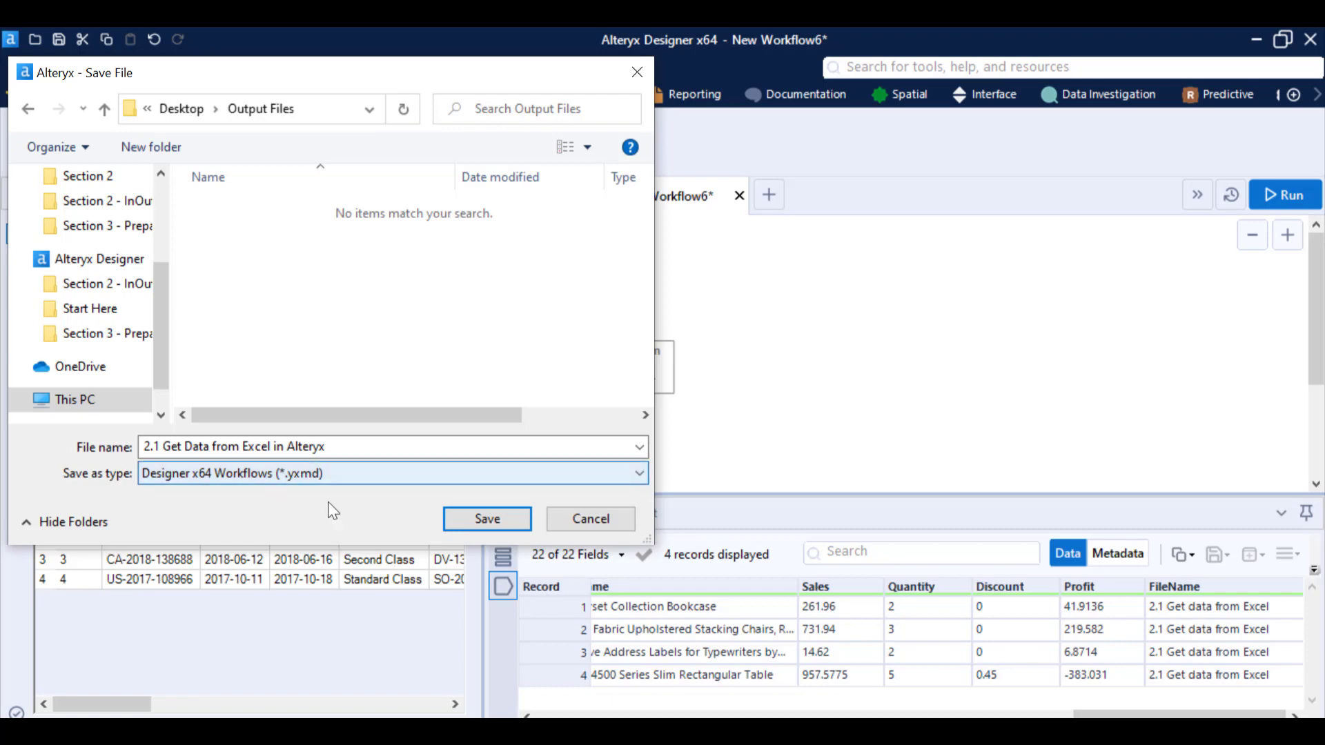
pyautogui.click(514, 523)
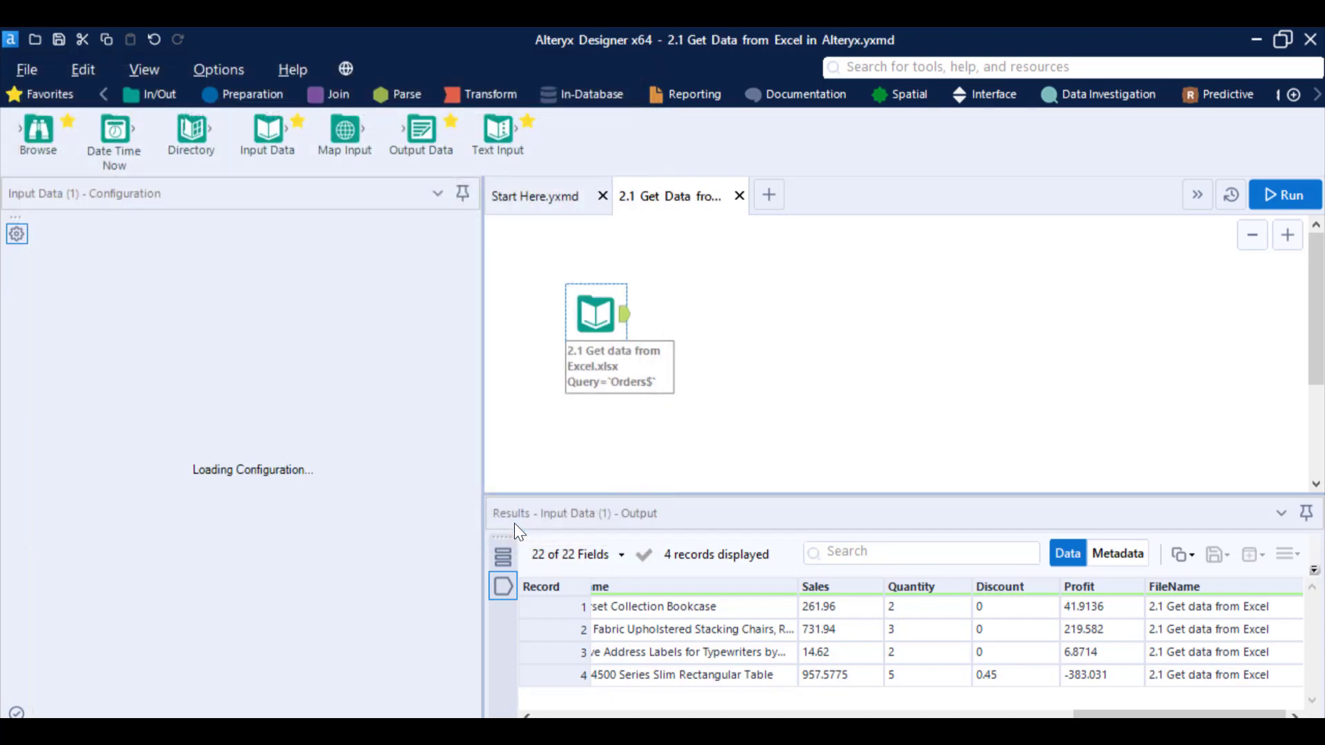
pyautogui.moveTo(613, 180)
pyautogui.mouseDown()
pyautogui.moveTo(701, 216)
pyautogui.moveTo(755, 220)
pyautogui.mouseUp()
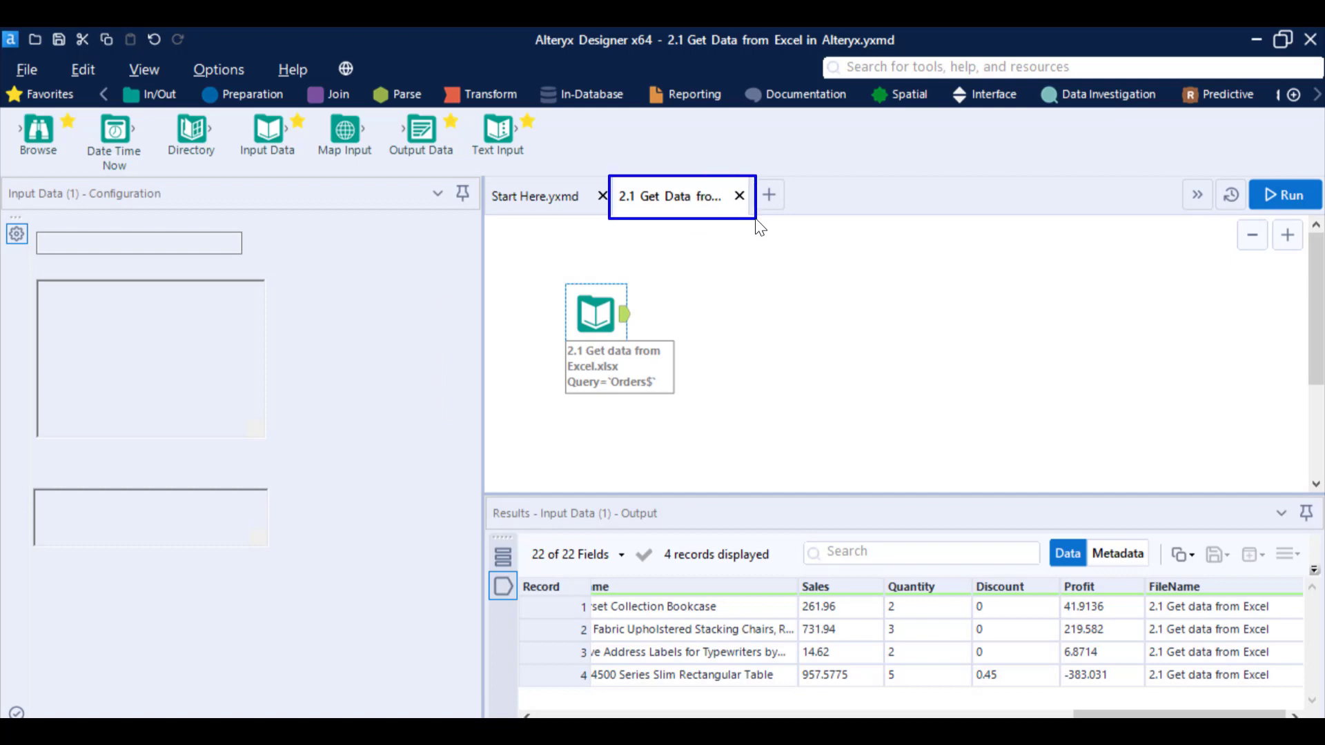
pyautogui.moveTo(666, 29); pyautogui.dragTo(915, 56)
pyautogui.press('Escape')
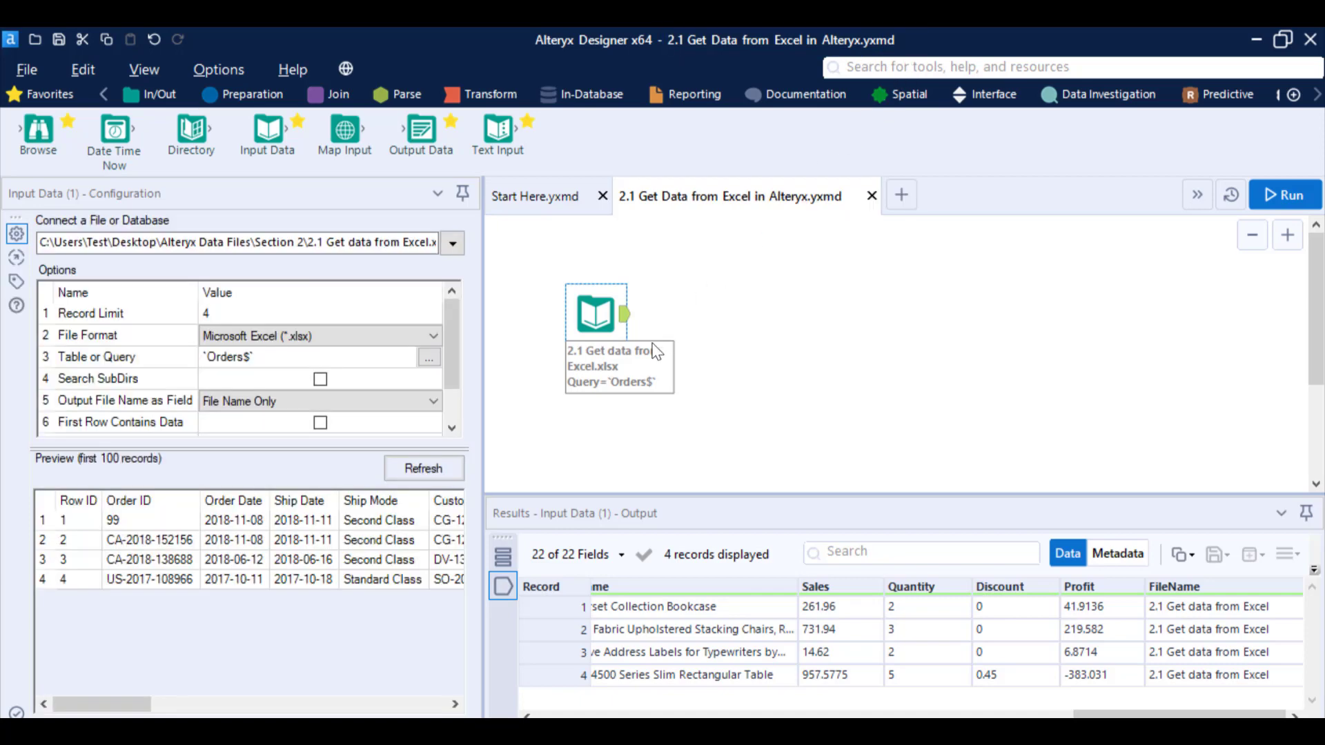